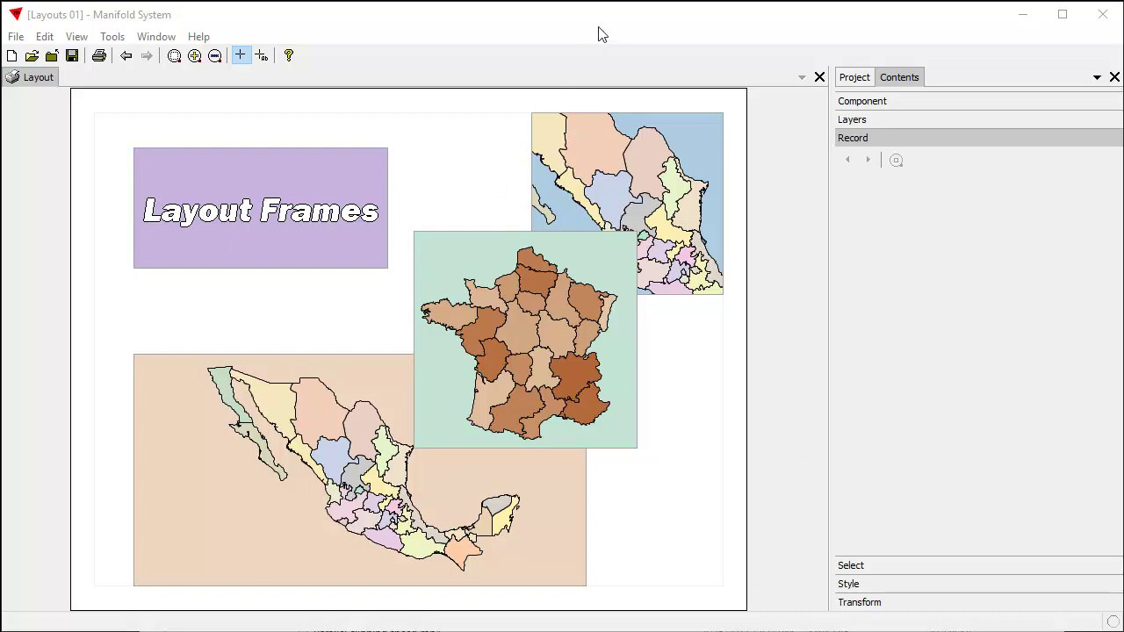
# - Show the project tree listing the Layout with the France, Mexico and Monaco components
pyautogui.click(854, 77)
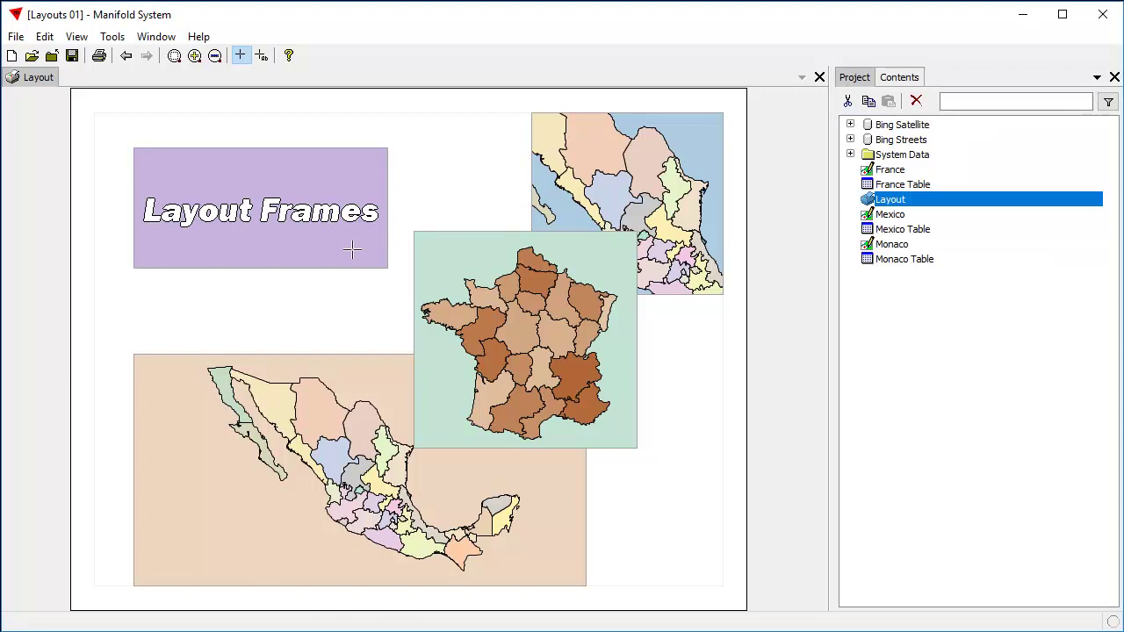
pyautogui.doubleClick(889, 214)
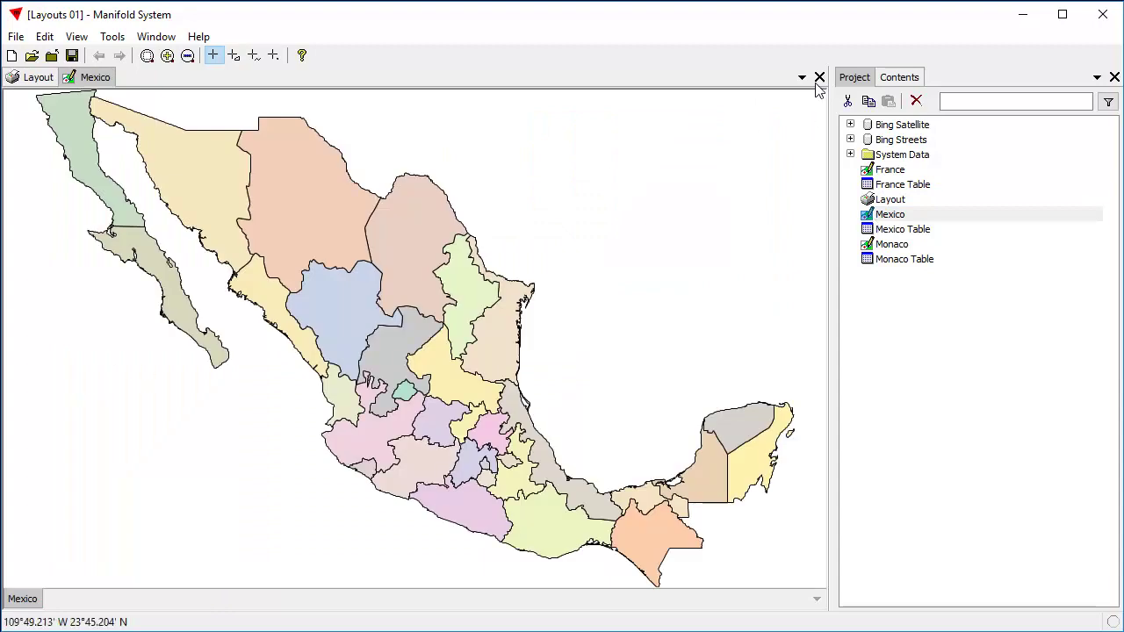
pyautogui.click(820, 77)
pyautogui.doubleClick(890, 172)
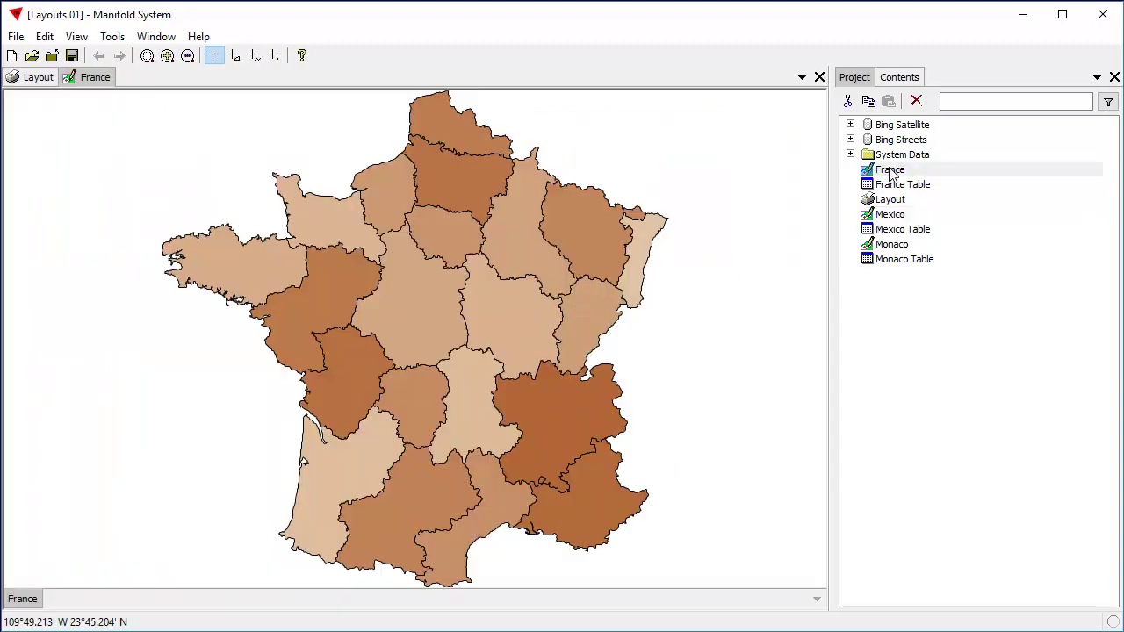
pyautogui.click(819, 77)
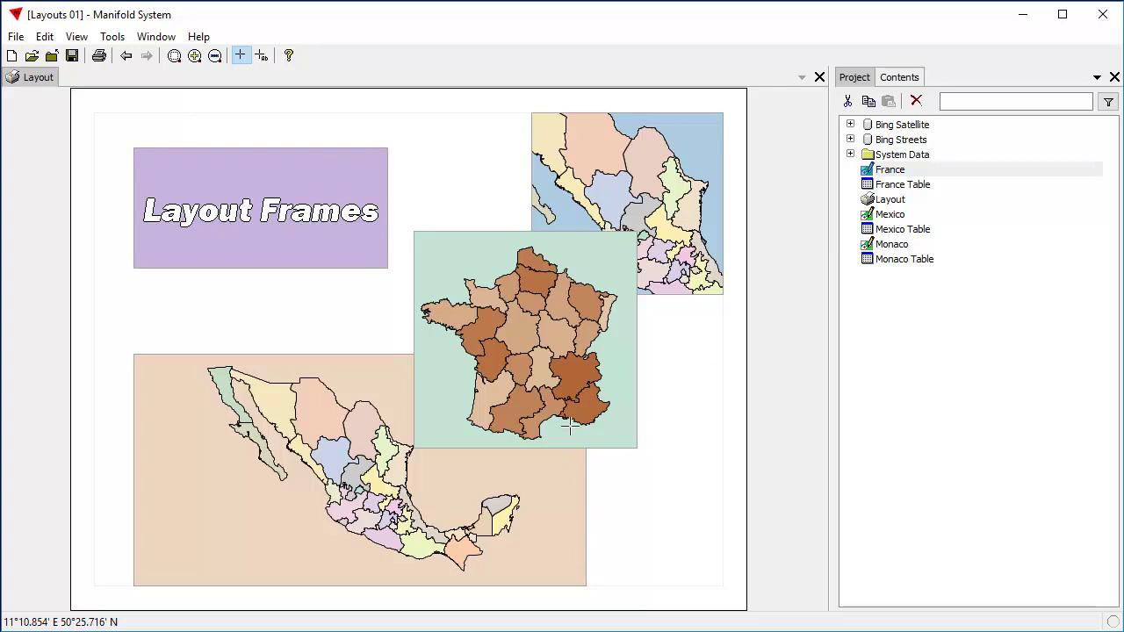
# - Narrow the France frame so its right edge ends near 231.35 mm, keeping millimetre units
pyautogui.click(552, 402)
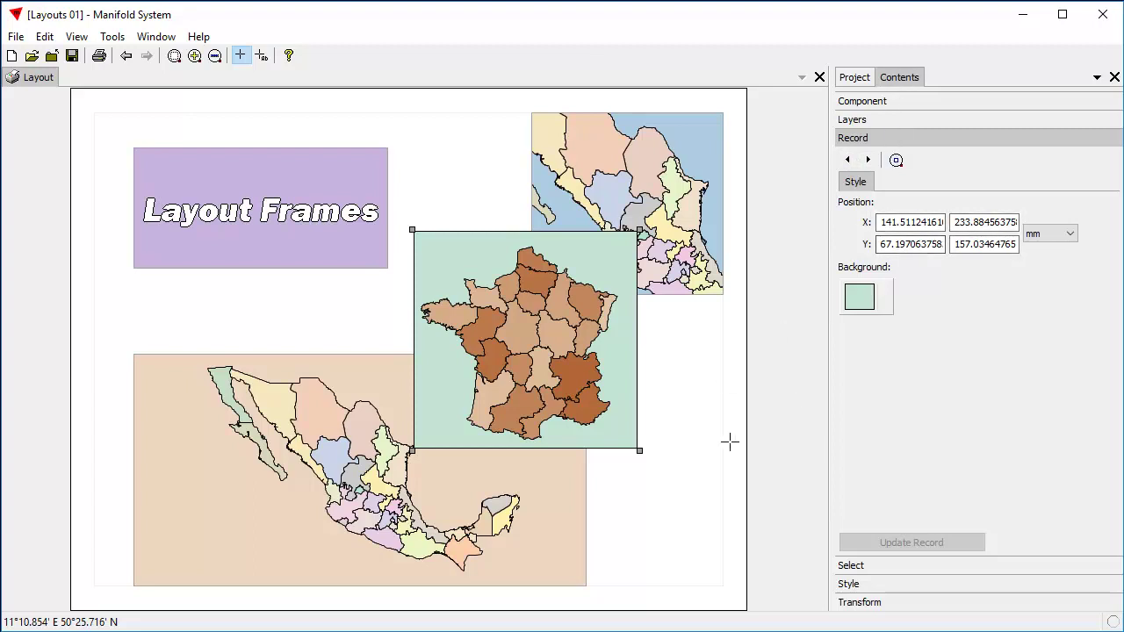
pyautogui.moveTo(638, 452)
pyautogui.mouseDown()
pyautogui.moveTo(652, 452)
pyautogui.moveTo(633, 452)
pyautogui.mouseUp()
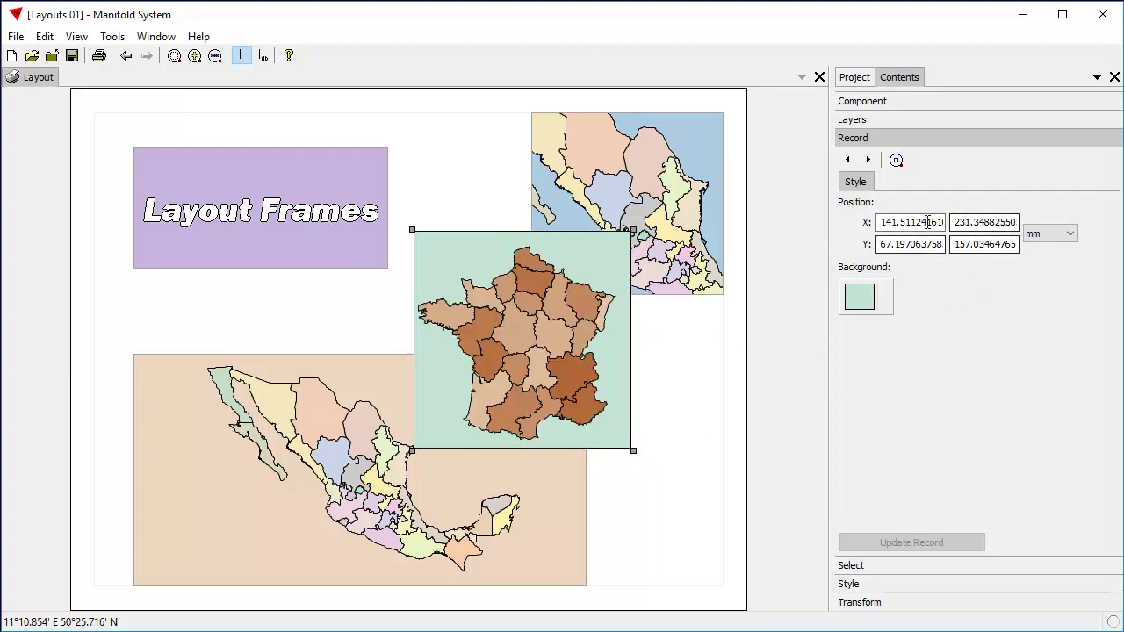
pyautogui.click(1069, 236)
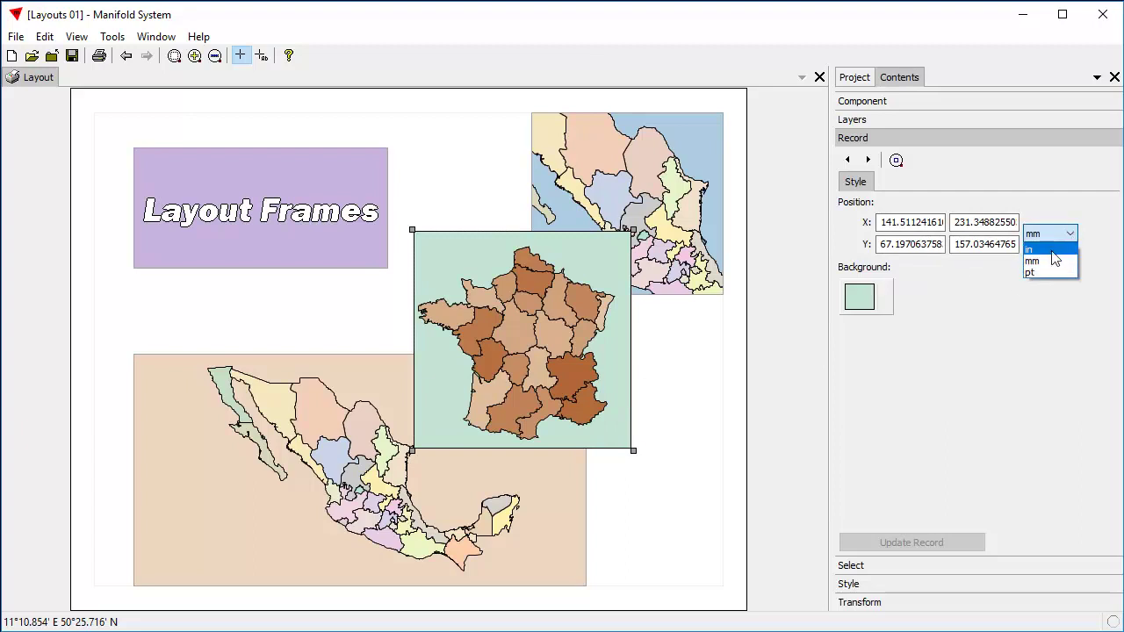
pyautogui.click(987, 346)
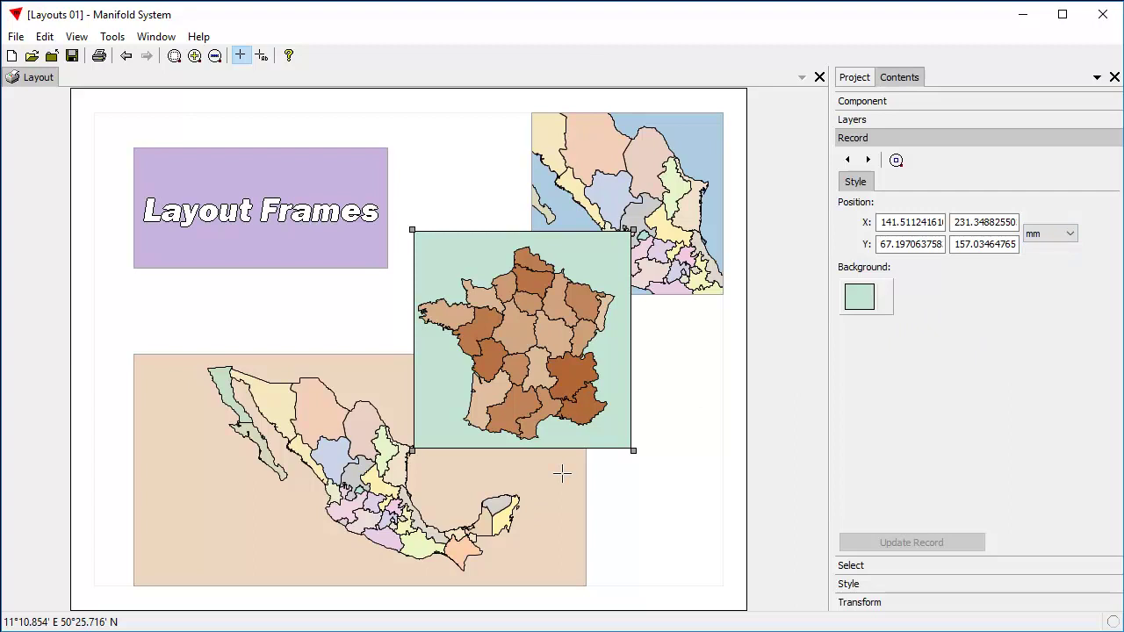
pyautogui.click(862, 301)
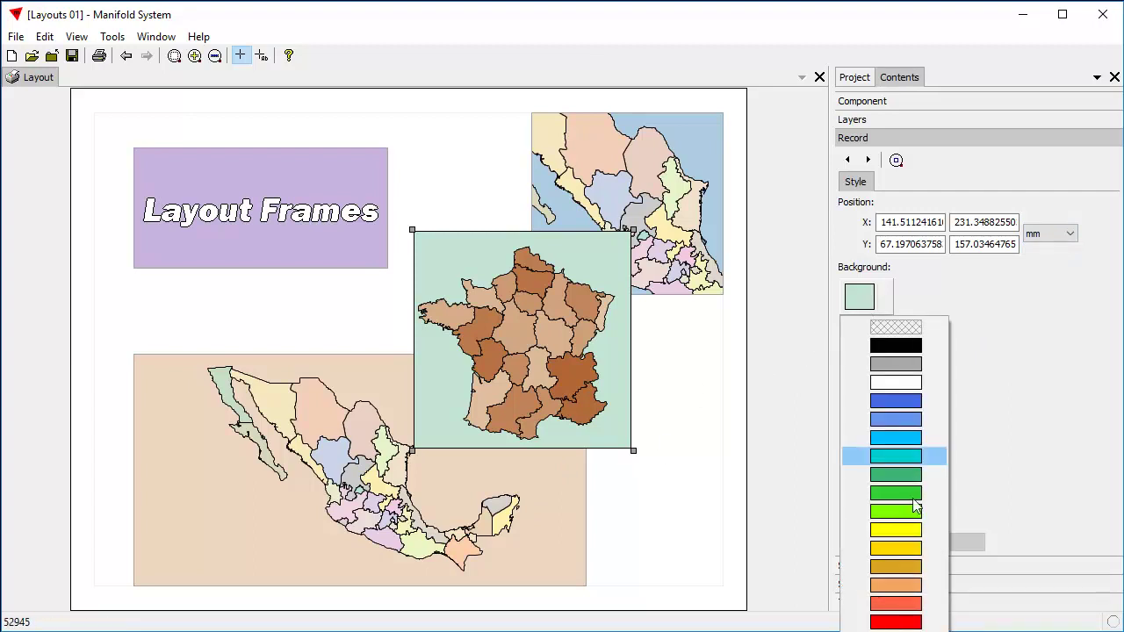
pyautogui.click(896, 625)
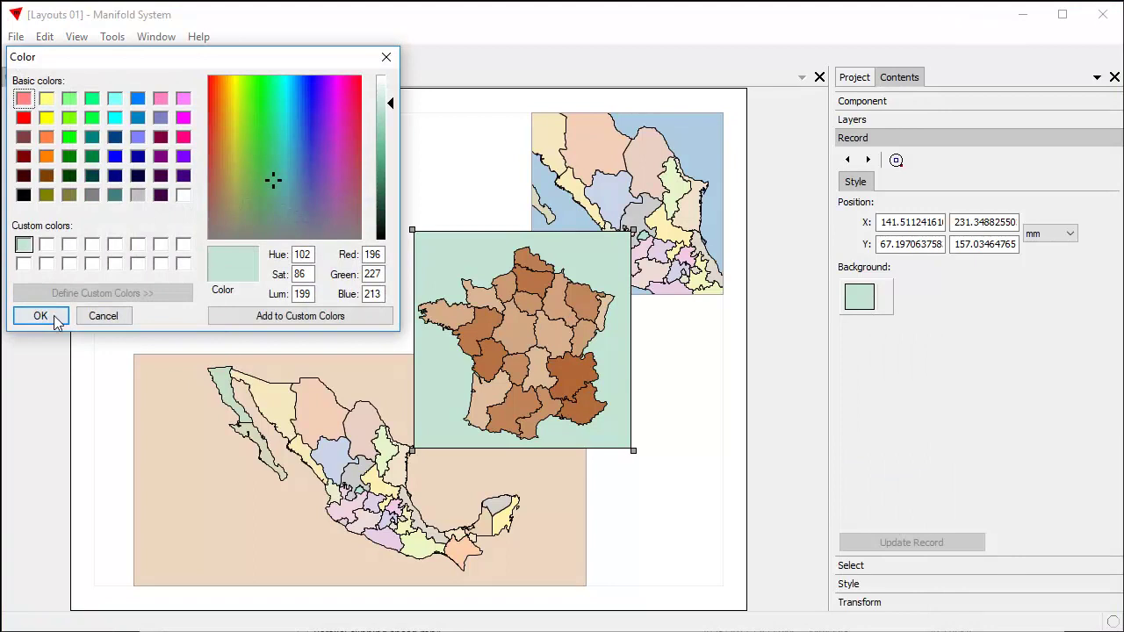
pyautogui.click(103, 316)
pyautogui.click(874, 299)
pyautogui.click(892, 329)
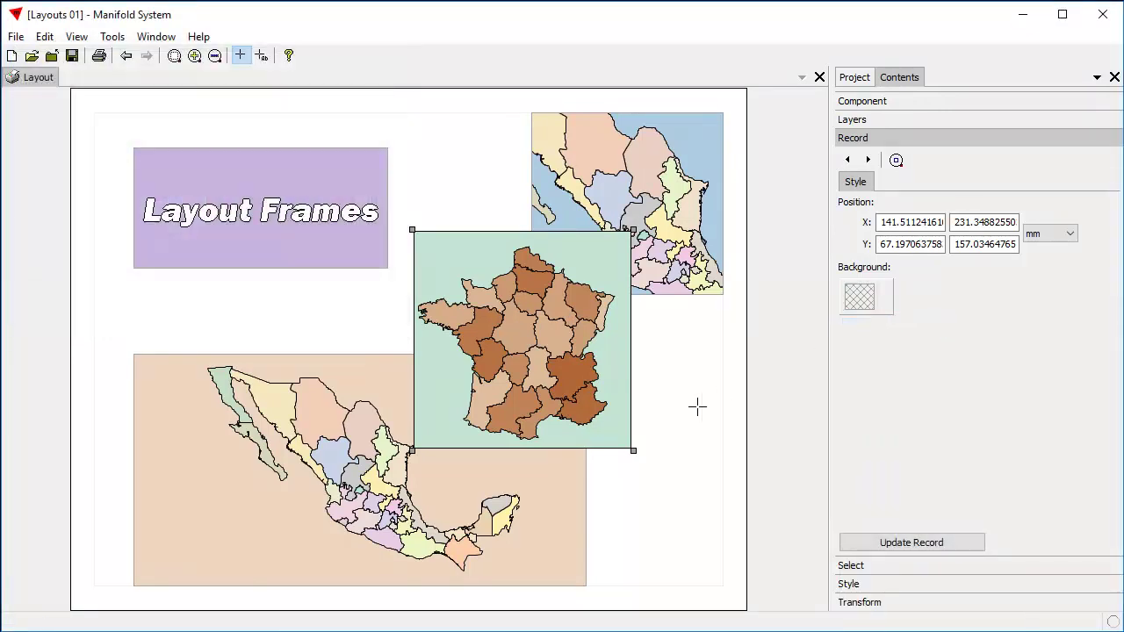
pyautogui.click(898, 542)
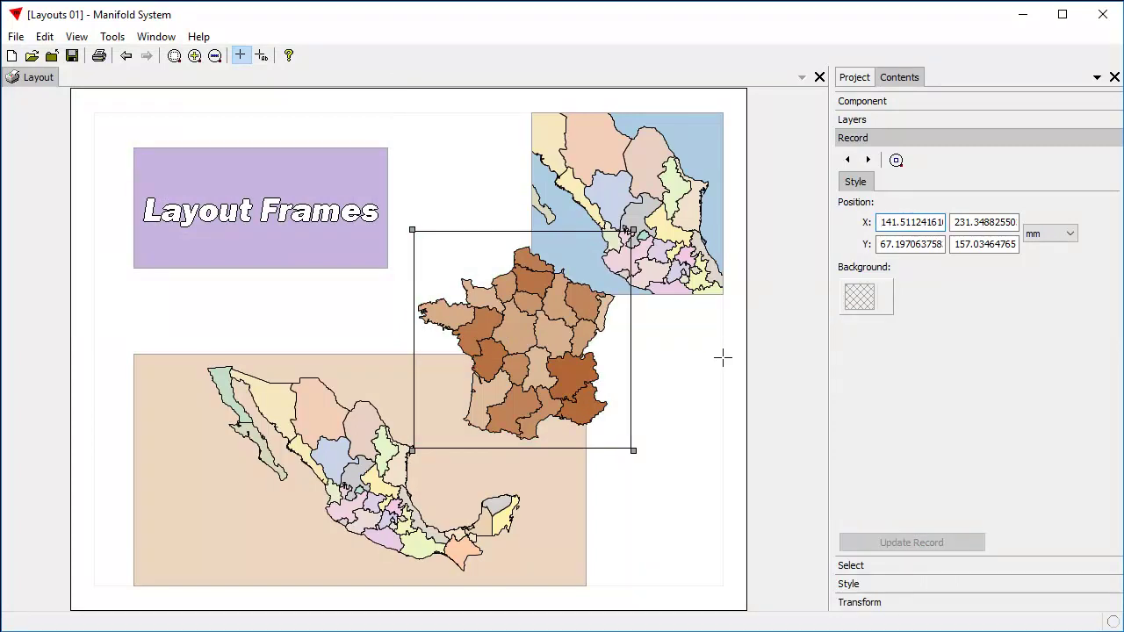
pyautogui.click(860, 297)
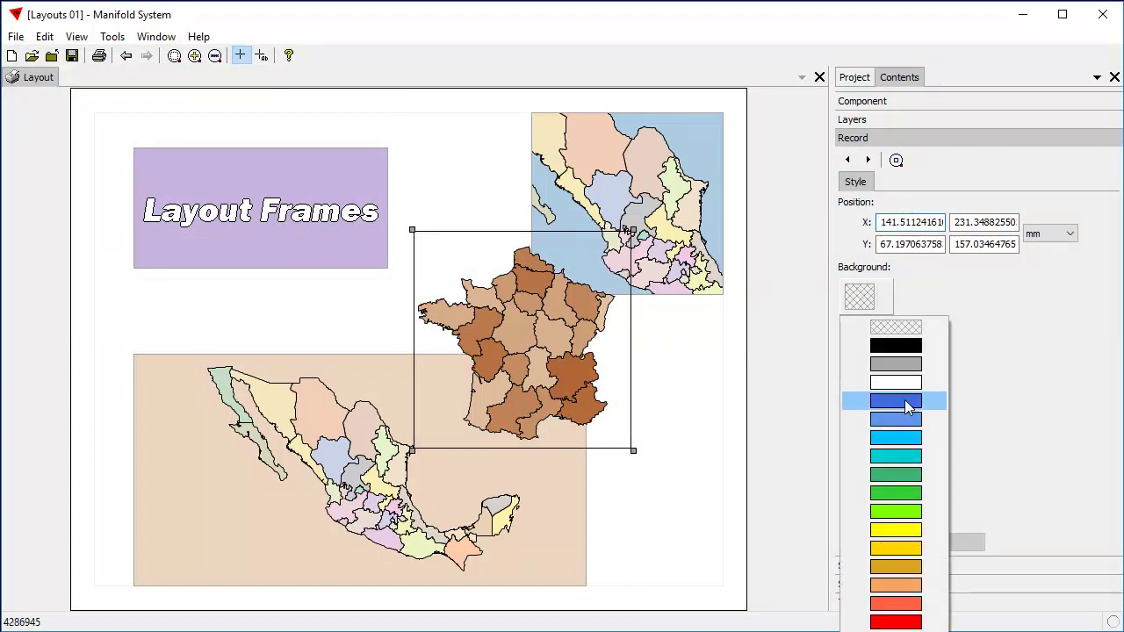
pyautogui.click(909, 402)
pyautogui.click(969, 542)
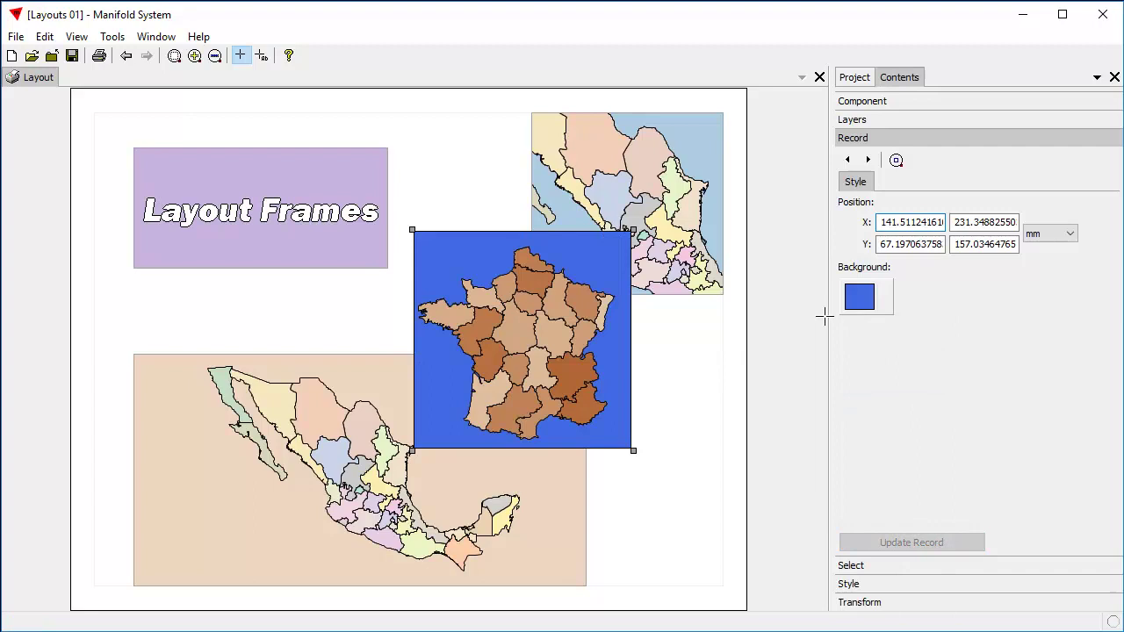
pyautogui.click(872, 305)
pyautogui.click(896, 623)
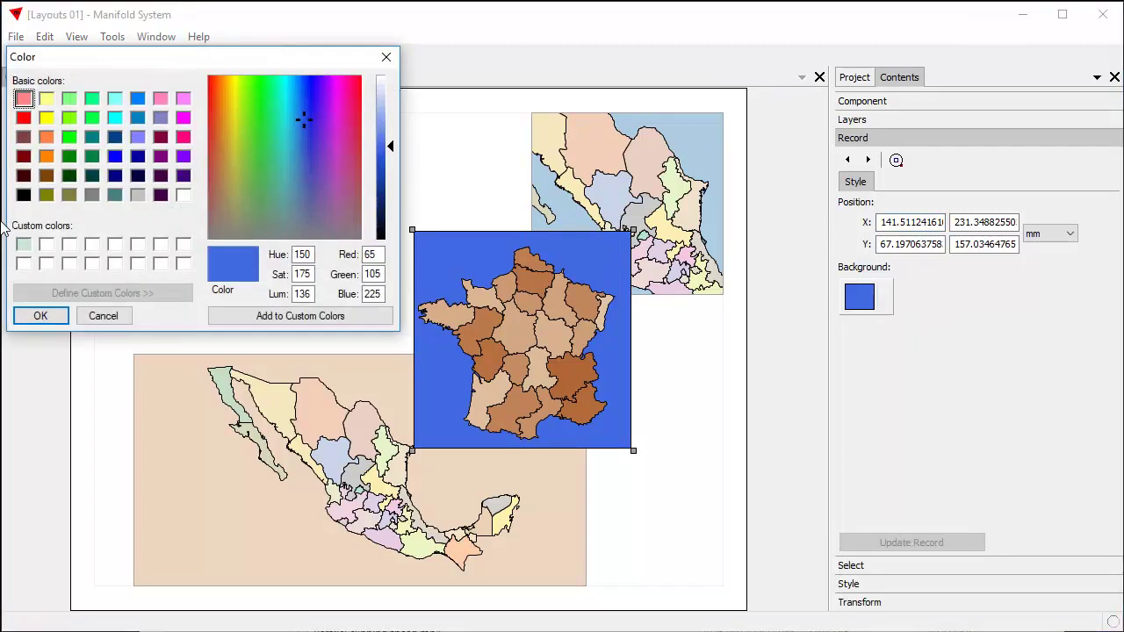
pyautogui.click(23, 244)
pyautogui.click(41, 315)
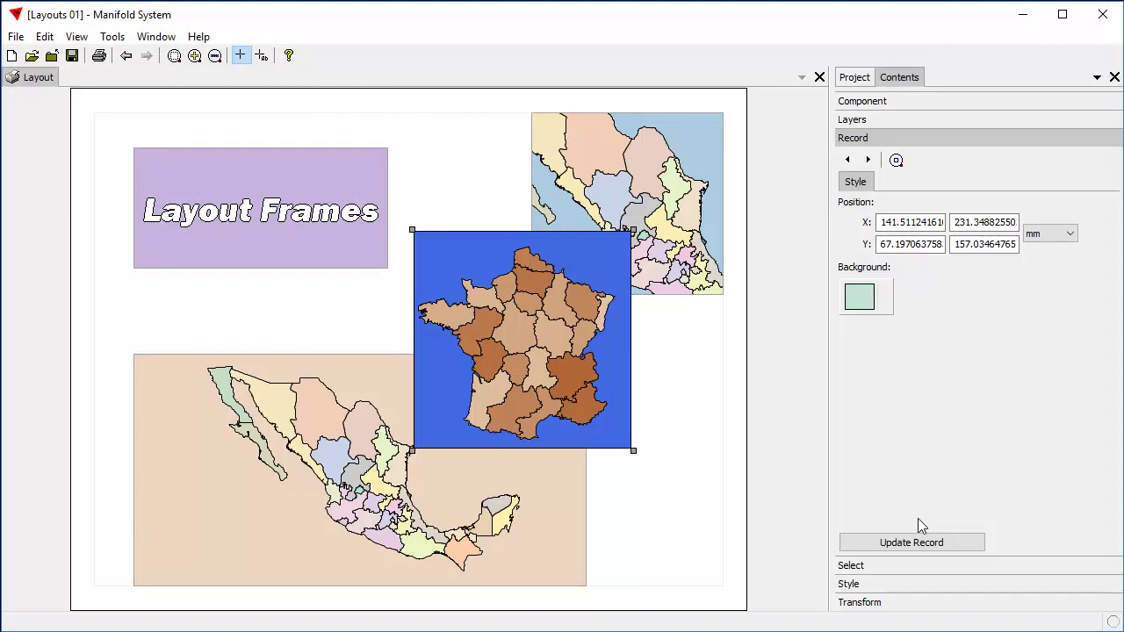
pyautogui.click(919, 543)
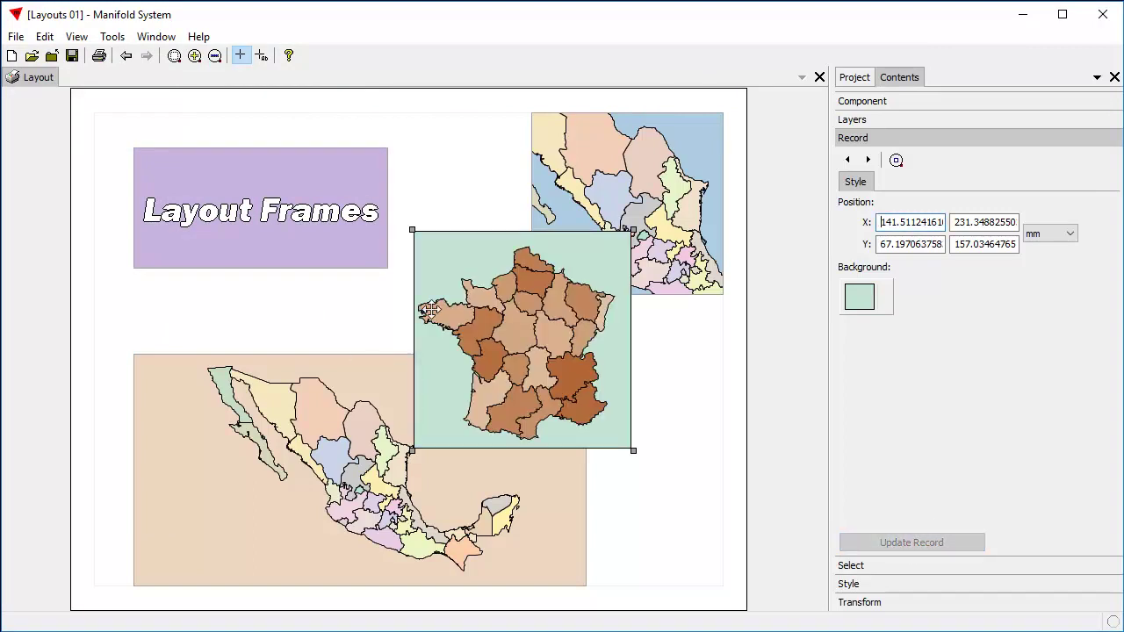
# - Select the France and lower Mexico layers together in the layout's Layers list
pyautogui.click(430, 196)
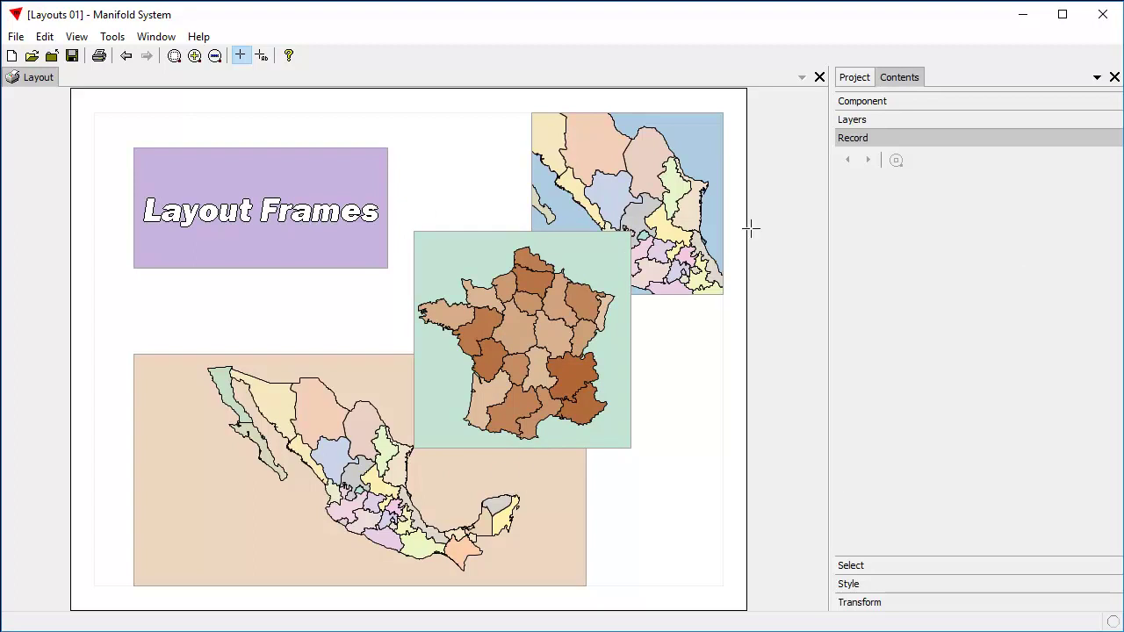
pyautogui.click(865, 122)
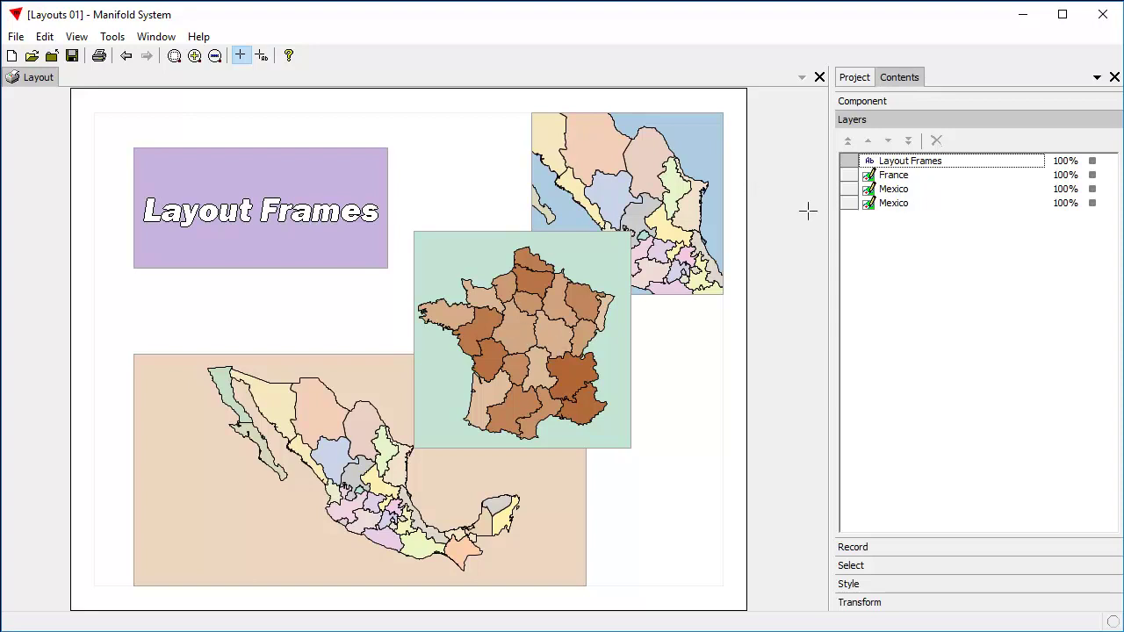
pyautogui.click(854, 178)
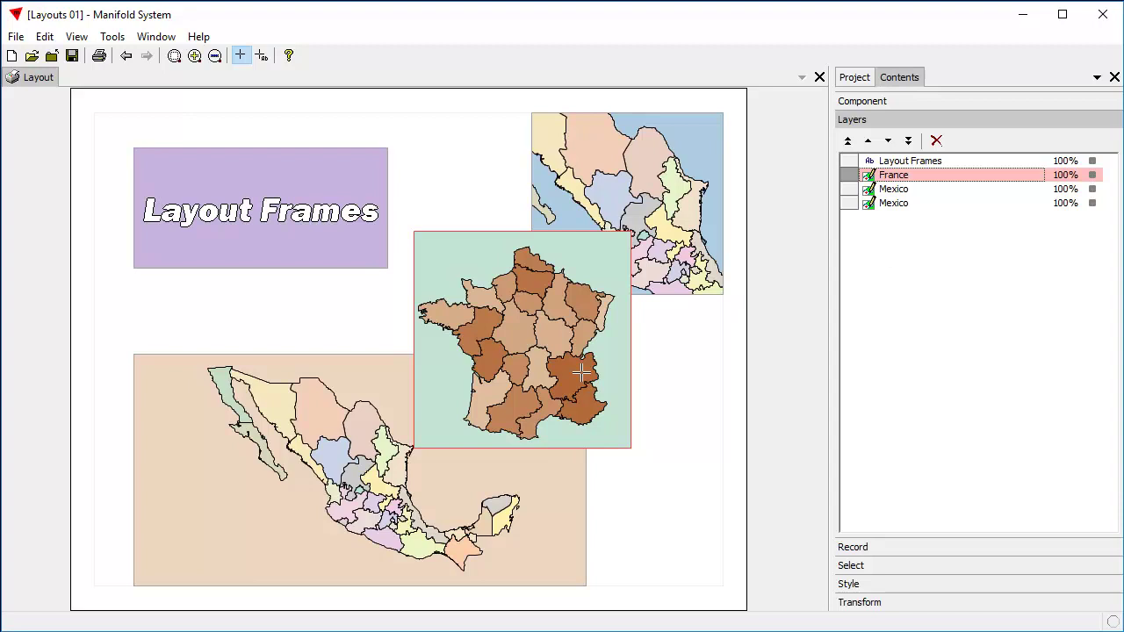
pyautogui.keyDown('ctrl'); pyautogui.click(849, 204); pyautogui.keyUp('ctrl')
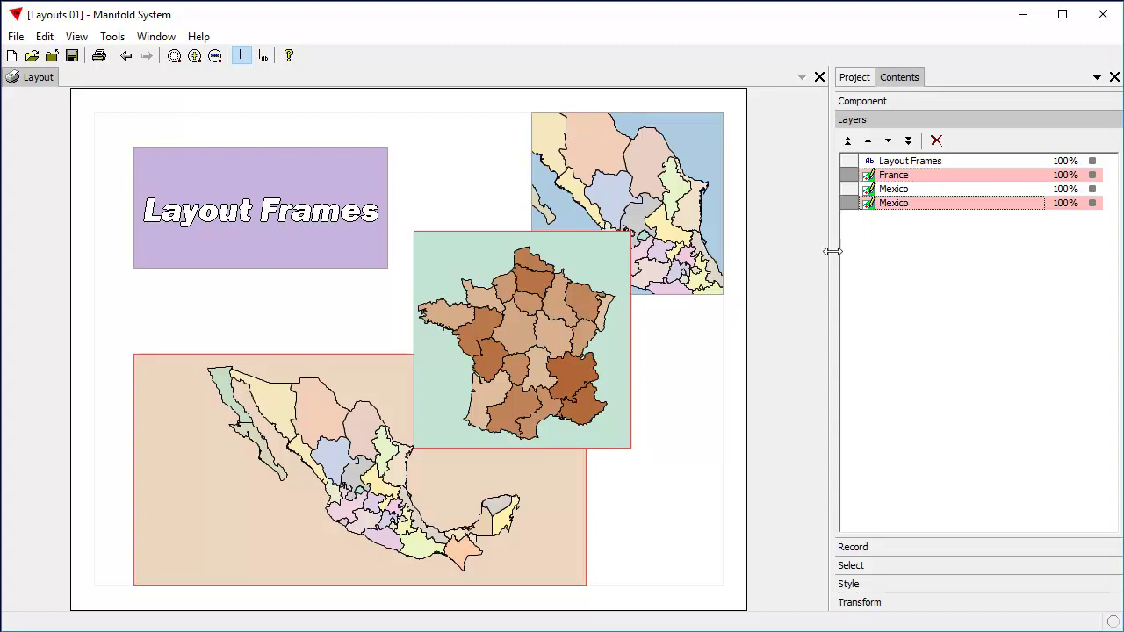
# - Toggle both frames' visibility off and on, then set their opacity to 50%
pyautogui.click(1093, 203)
pyautogui.click(1093, 204)
pyautogui.click(1092, 204)
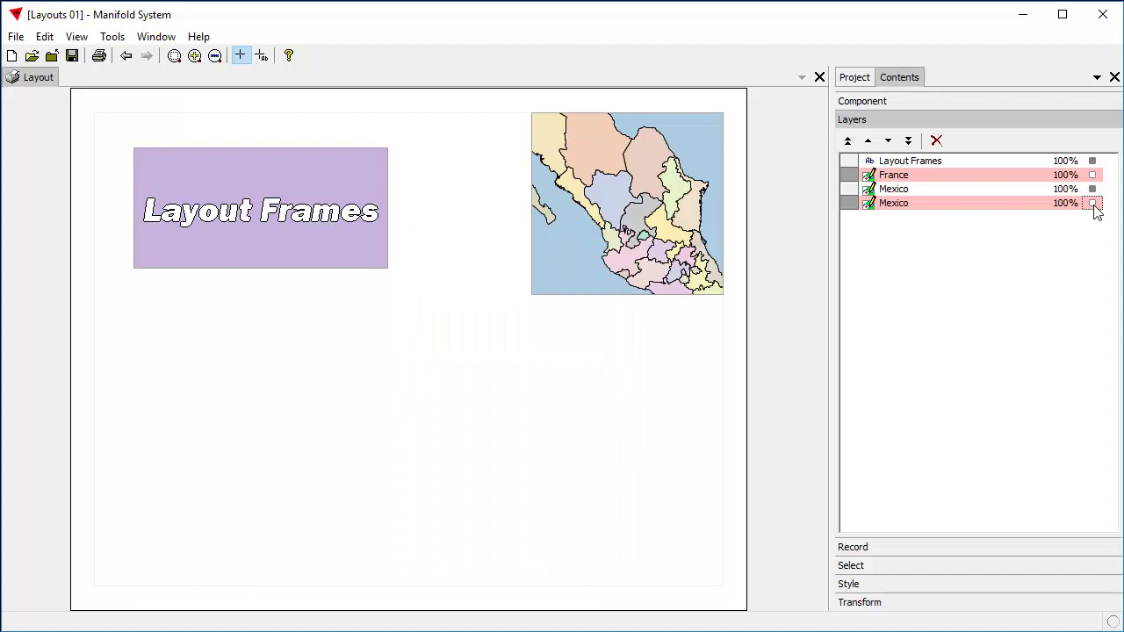
pyautogui.click(1093, 204)
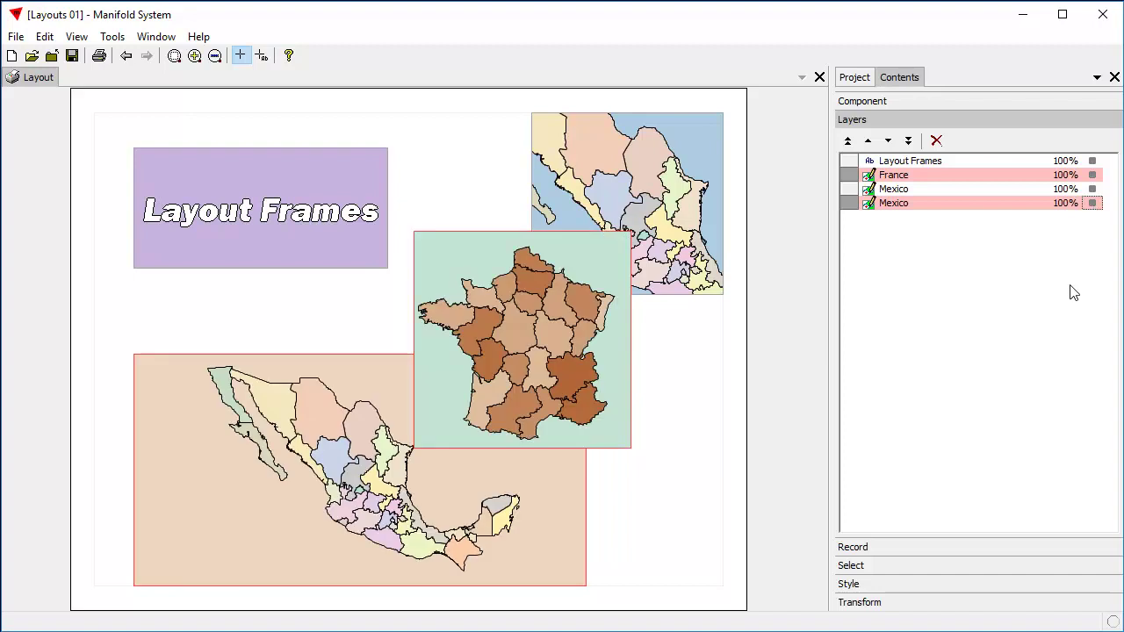
pyautogui.click(1062, 207)
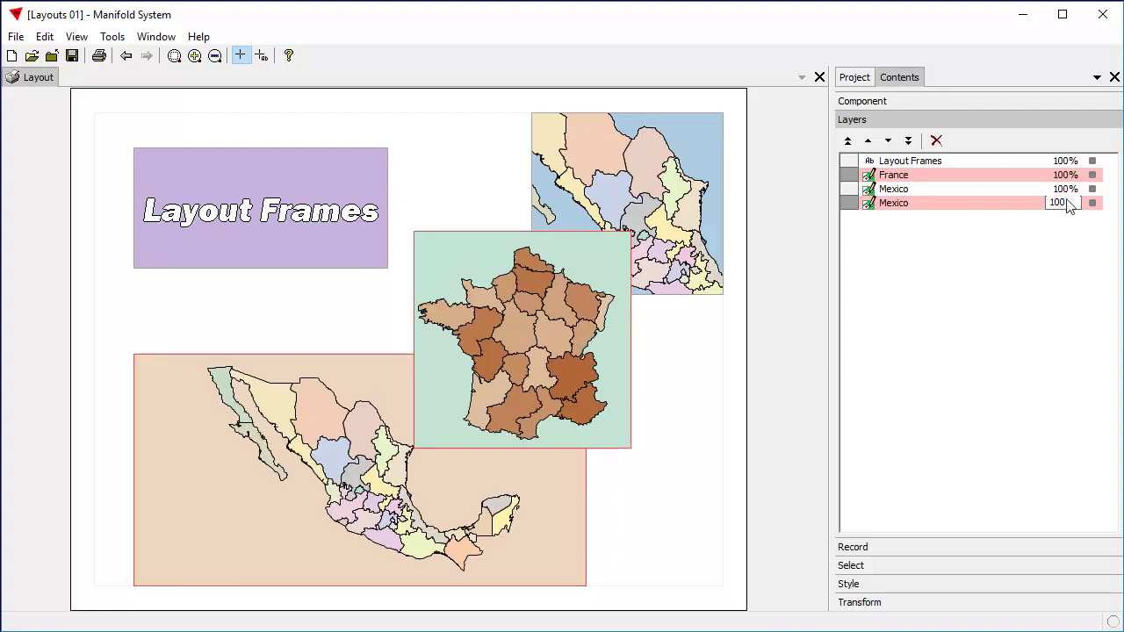
pyautogui.moveTo(1065, 207); pyautogui.dragTo(975, 218)
pyautogui.write('50')
pyautogui.press('Return')
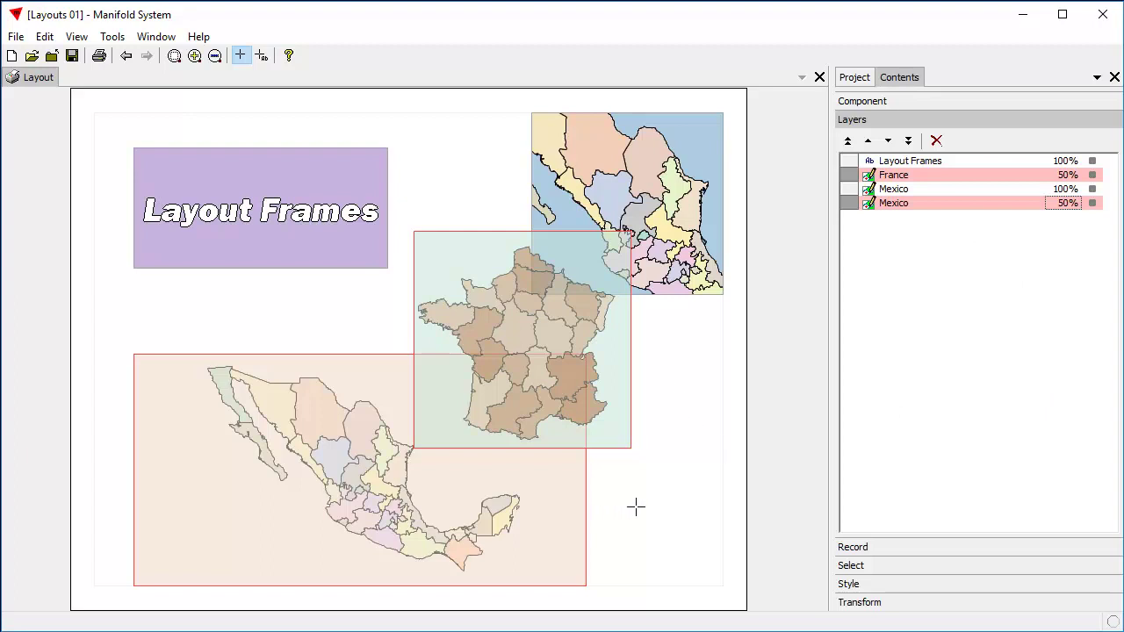
pyautogui.click(589, 479)
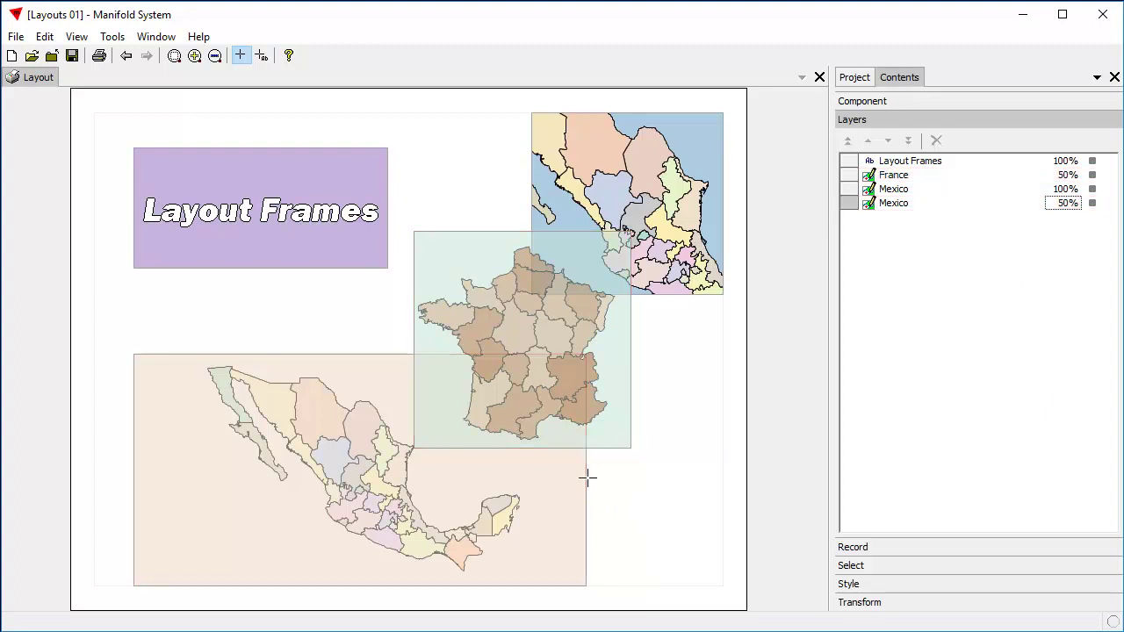
# - Shift the France frame up-right and move France below the upper Mexico layer
pyautogui.click(527, 326)
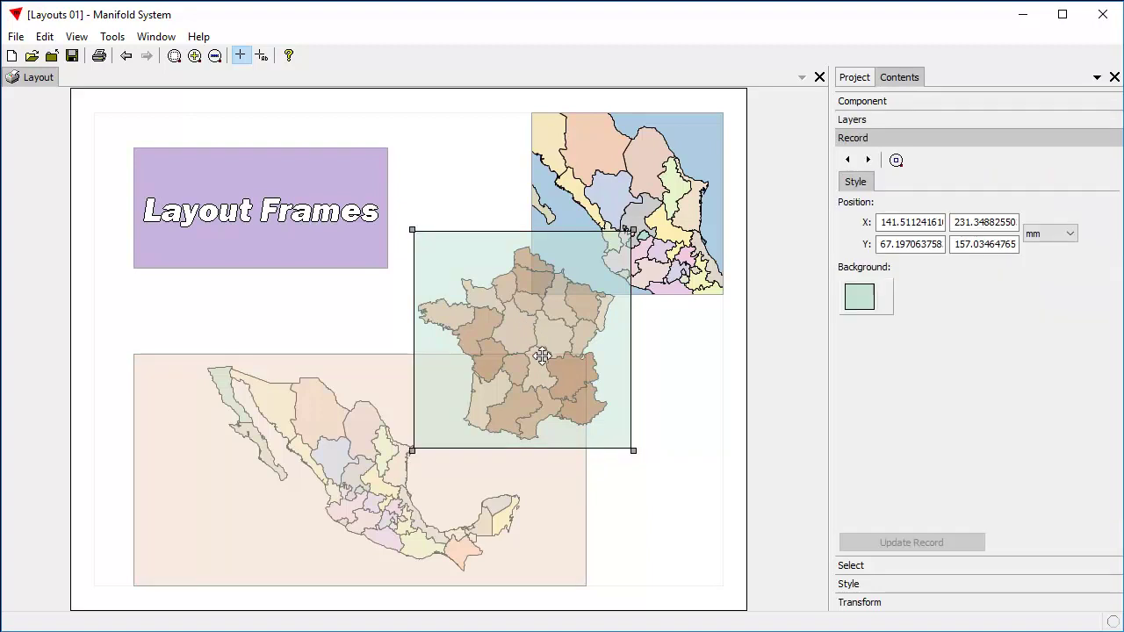
pyautogui.moveTo(537, 357); pyautogui.dragTo(542, 326)
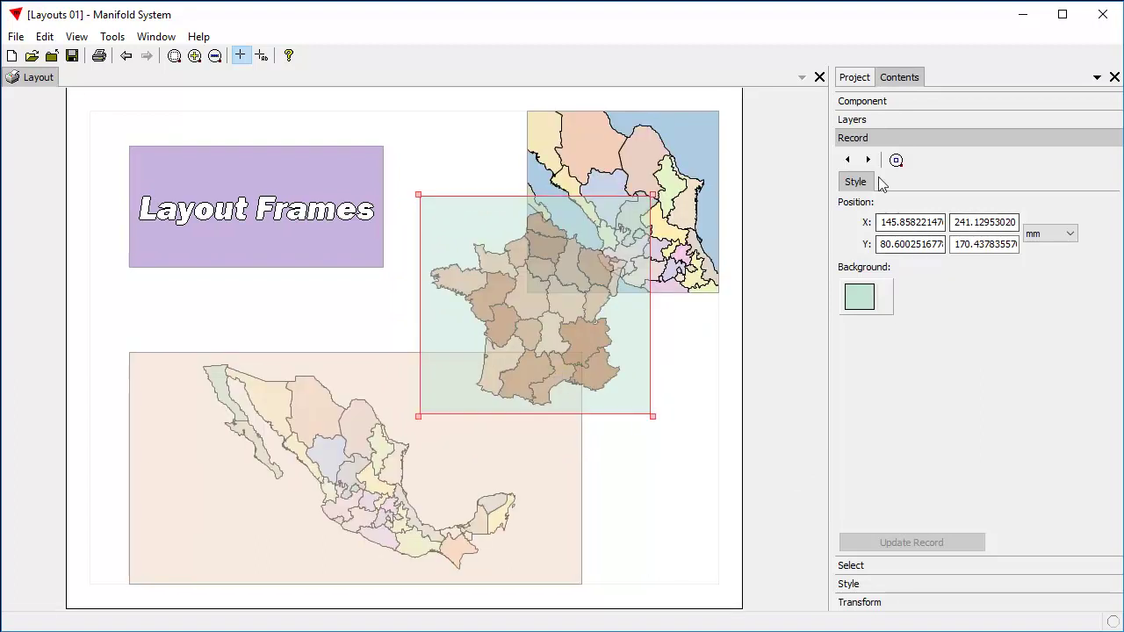
pyautogui.click(858, 122)
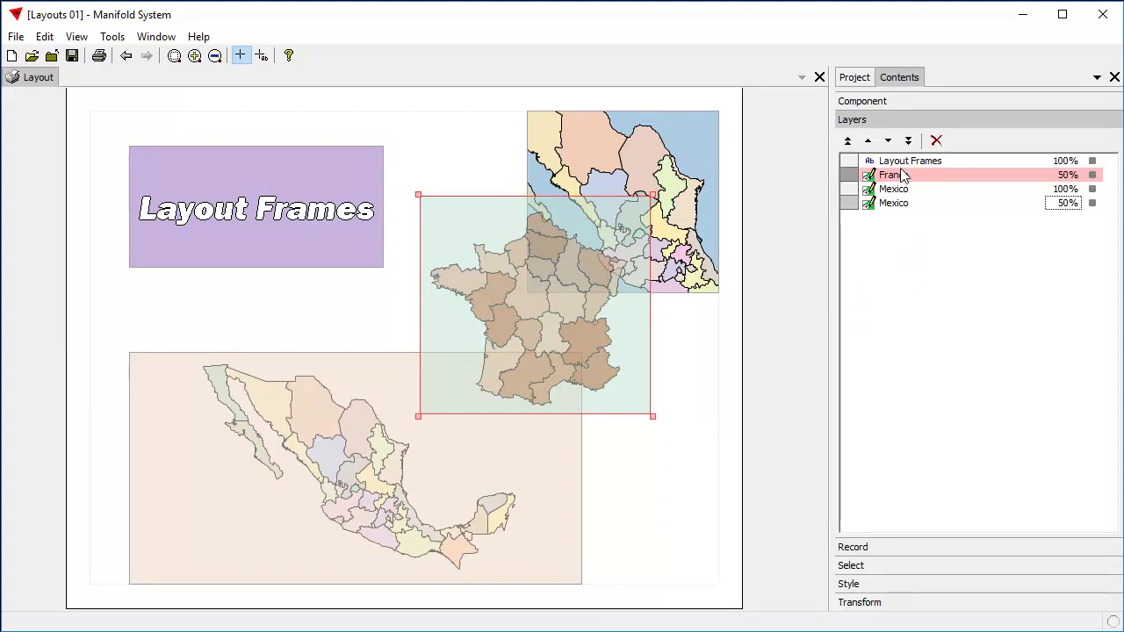
pyautogui.click(890, 141)
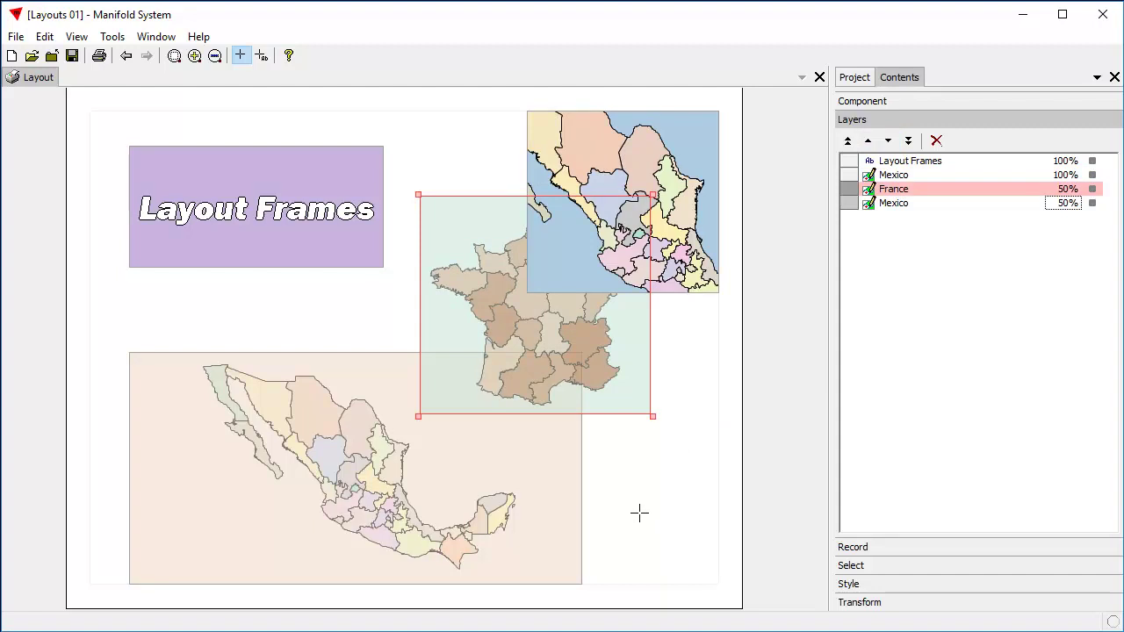
pyautogui.click(639, 514)
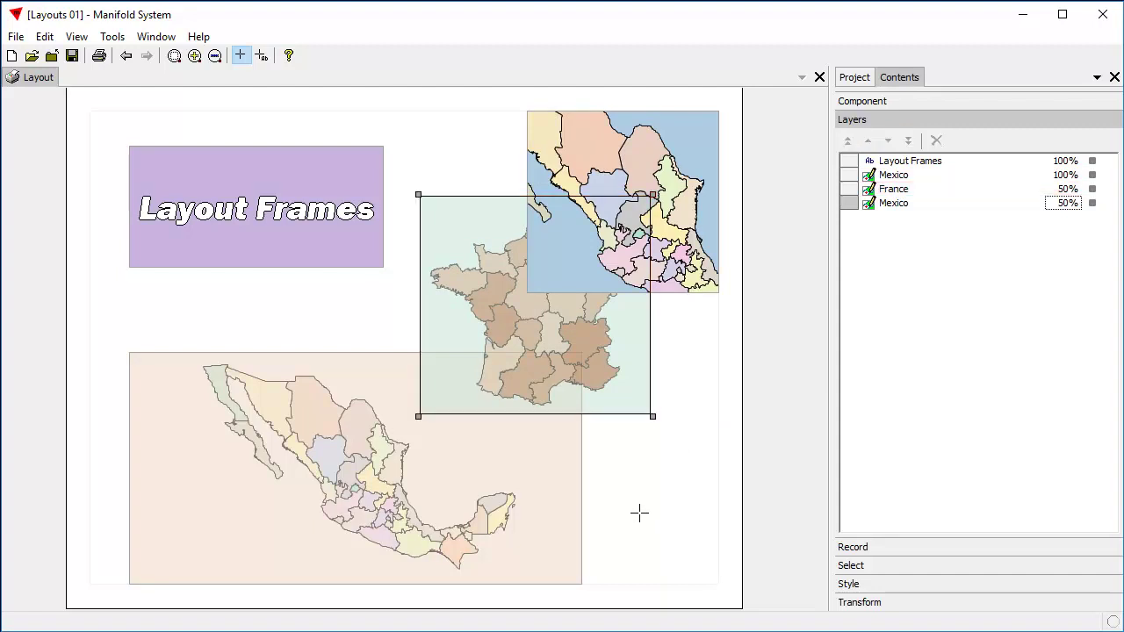
pyautogui.click(639, 514)
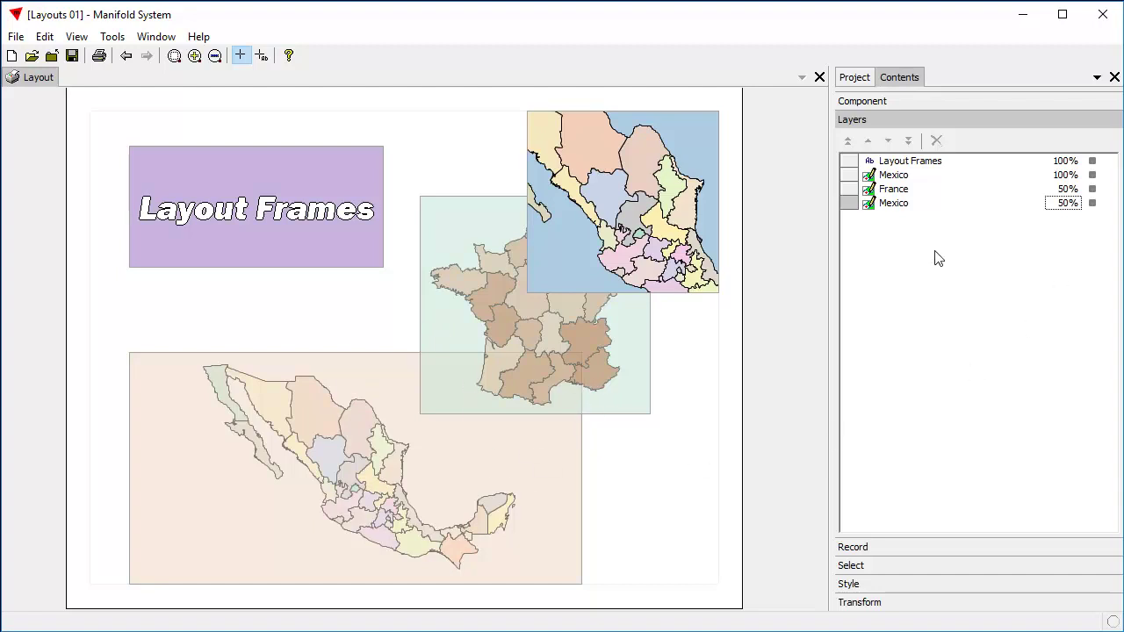
# - Change the lower Mexico layer's opacity from 50 back to 100%
pyautogui.click(1069, 207)
pyautogui.moveTo(1072, 207); pyautogui.dragTo(999, 207)
pyautogui.write('100')
pyautogui.press('Return')
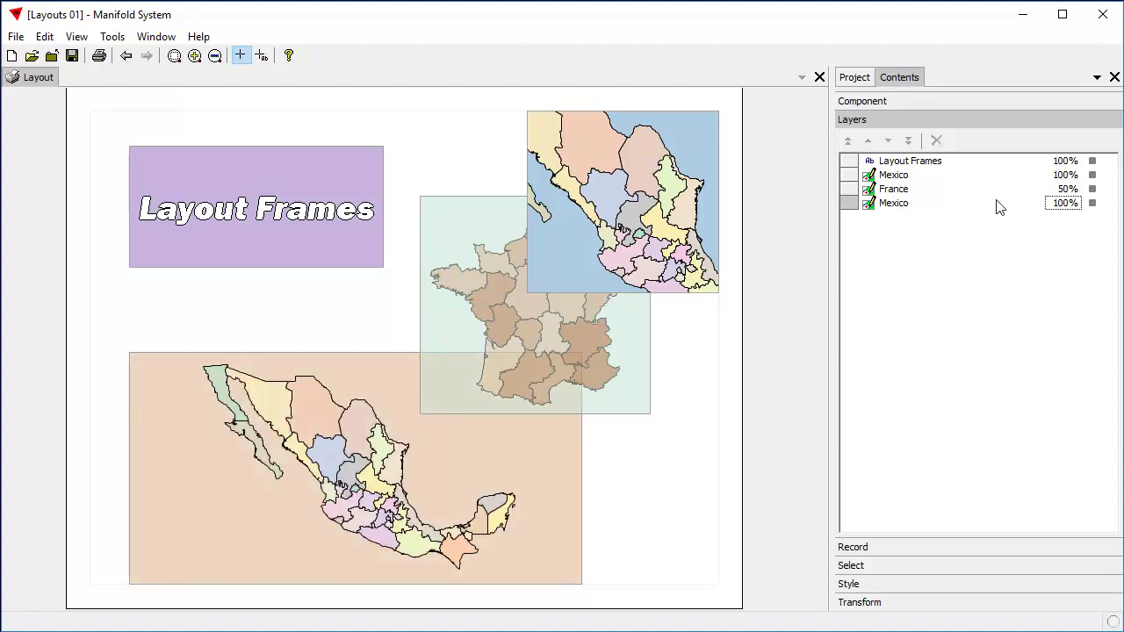
# - Drag the France frame and Layout Frames box down-left together, then deselect everything
pyautogui.click(448, 340)
pyautogui.keyDown('ctrl'); pyautogui.click(276, 227); pyautogui.keyUp('ctrl')
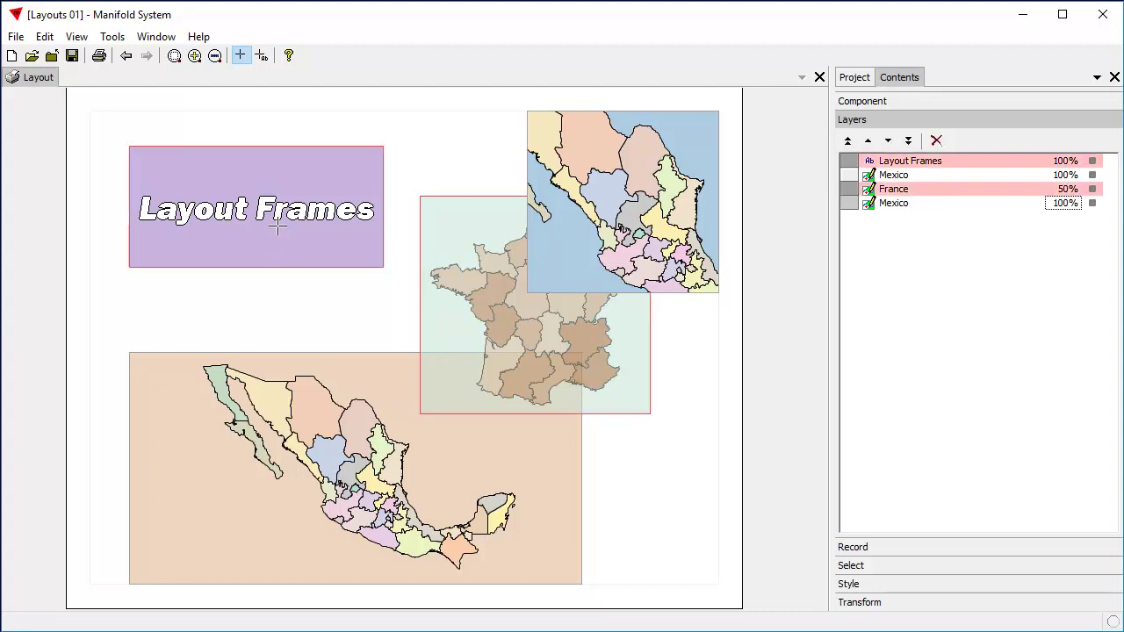
pyautogui.click(460, 326)
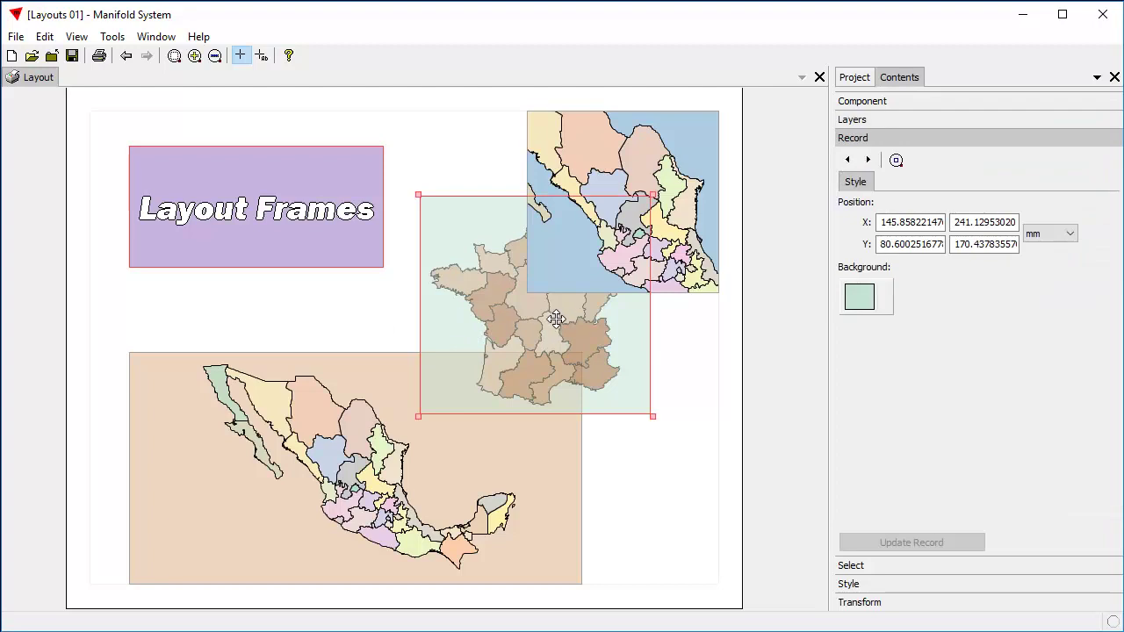
pyautogui.moveTo(534, 311); pyautogui.dragTo(489, 329)
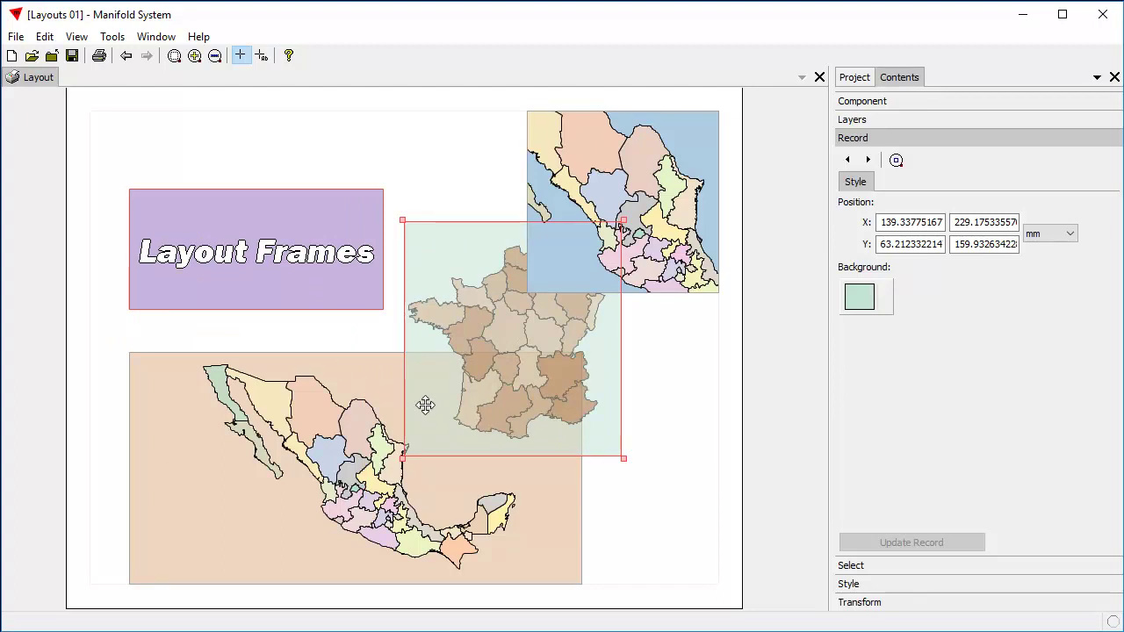
pyautogui.press('Escape')
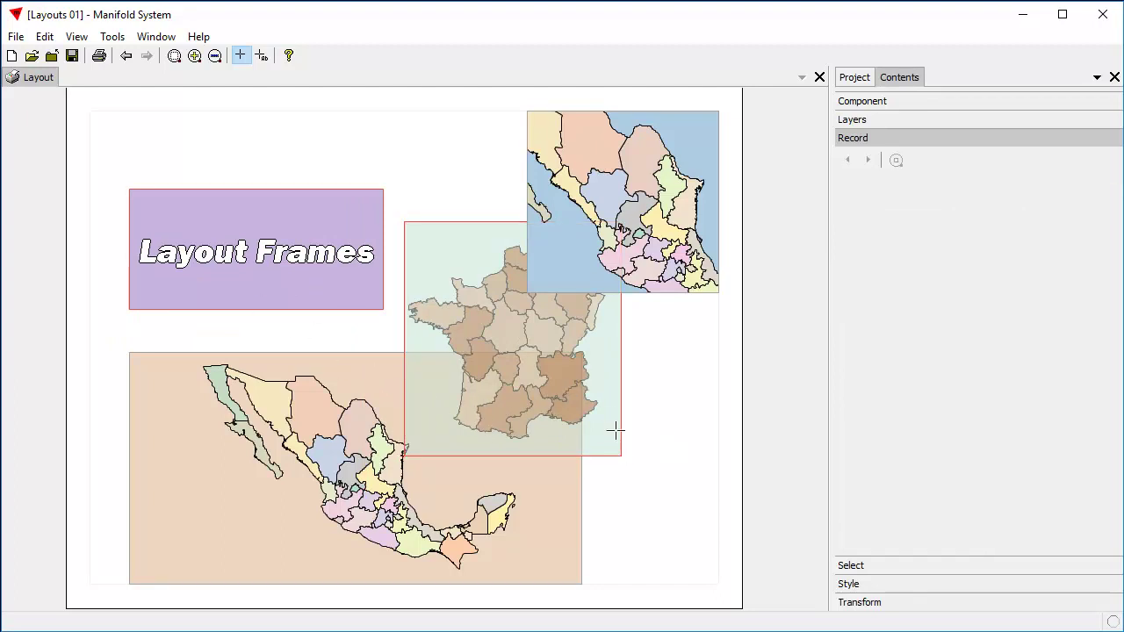
pyautogui.hotkey('ctrl', 'shift', 'a')
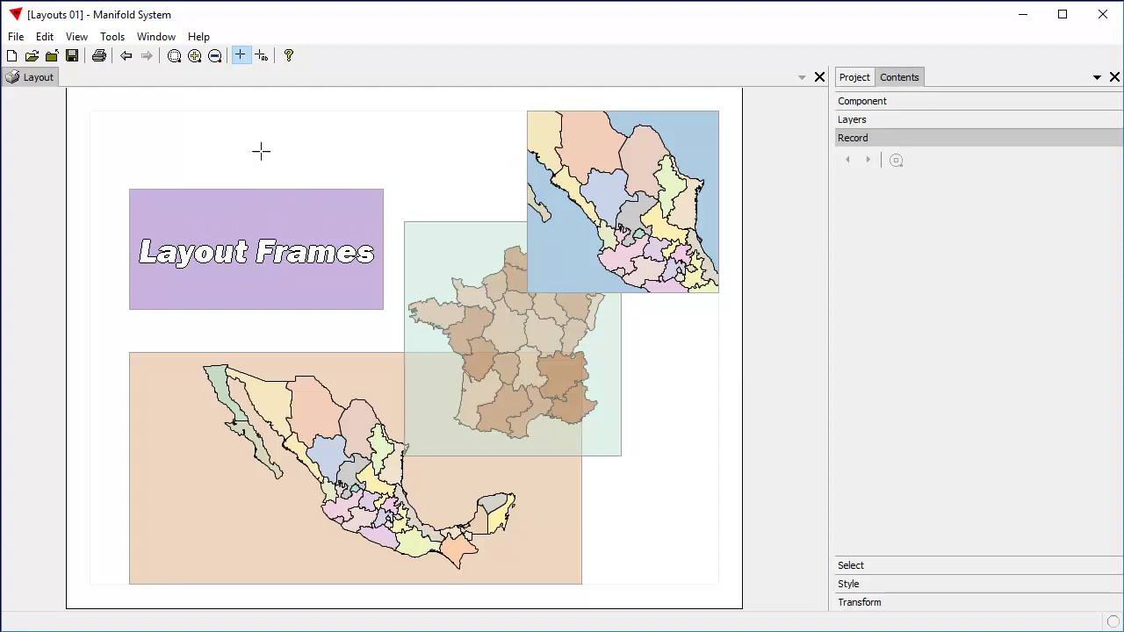
# - Place a new 10 pt 'Text' frame on the large Mexico map with the Add Text tool
pyautogui.click(262, 55)
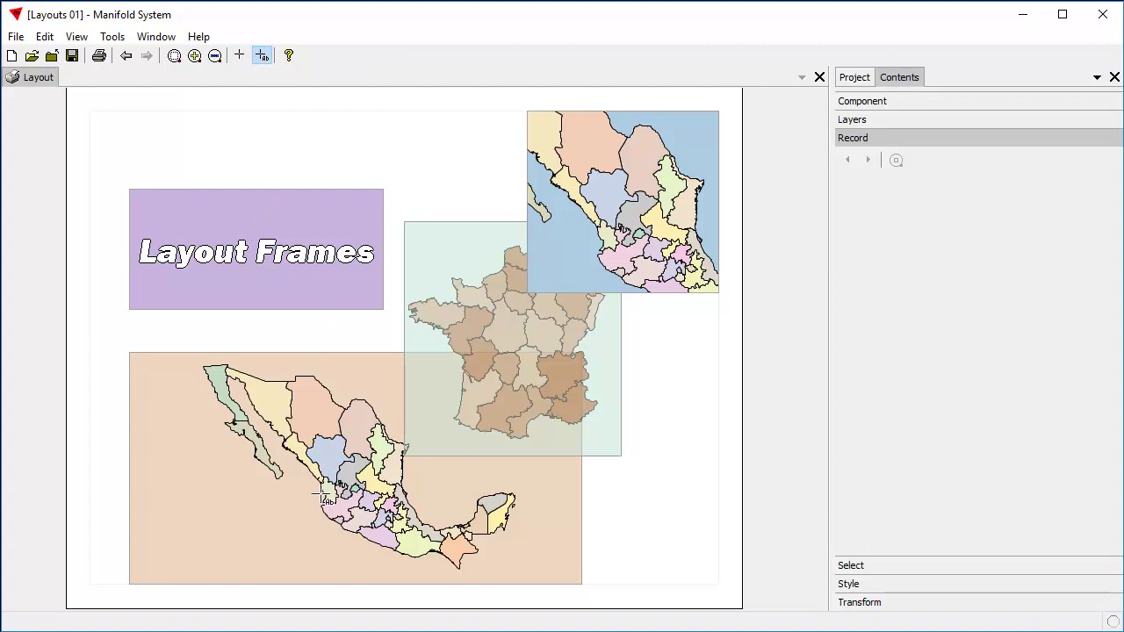
pyautogui.click(221, 488)
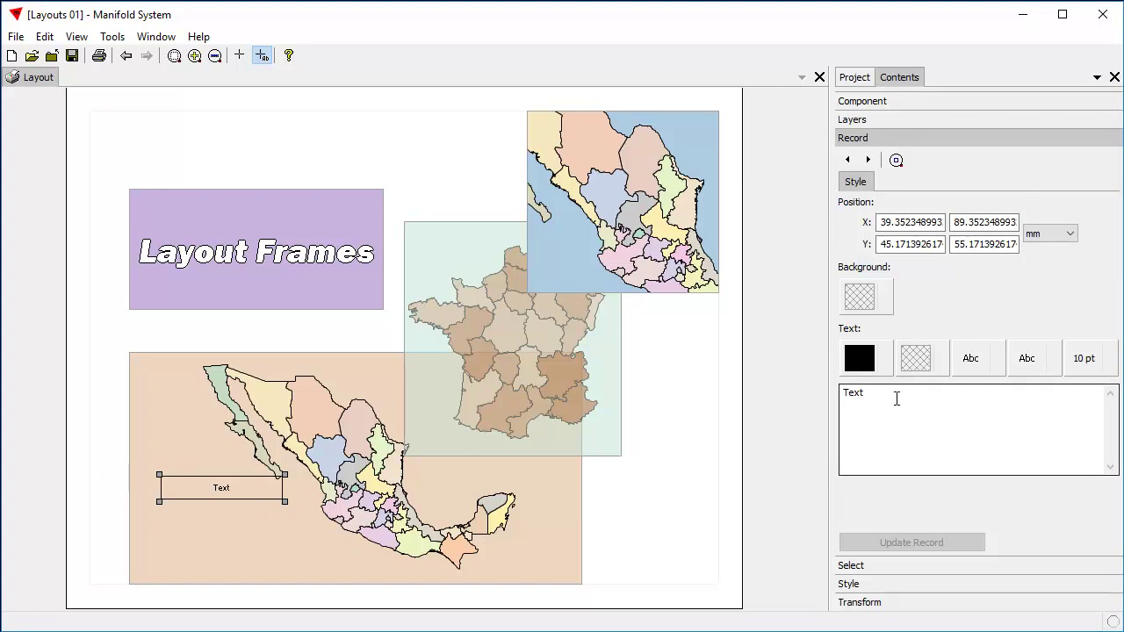
# - Replace the label's placeholder 'Text' with 'Mexico' and set it to 36 pt
pyautogui.moveTo(896, 396); pyautogui.dragTo(745, 399)
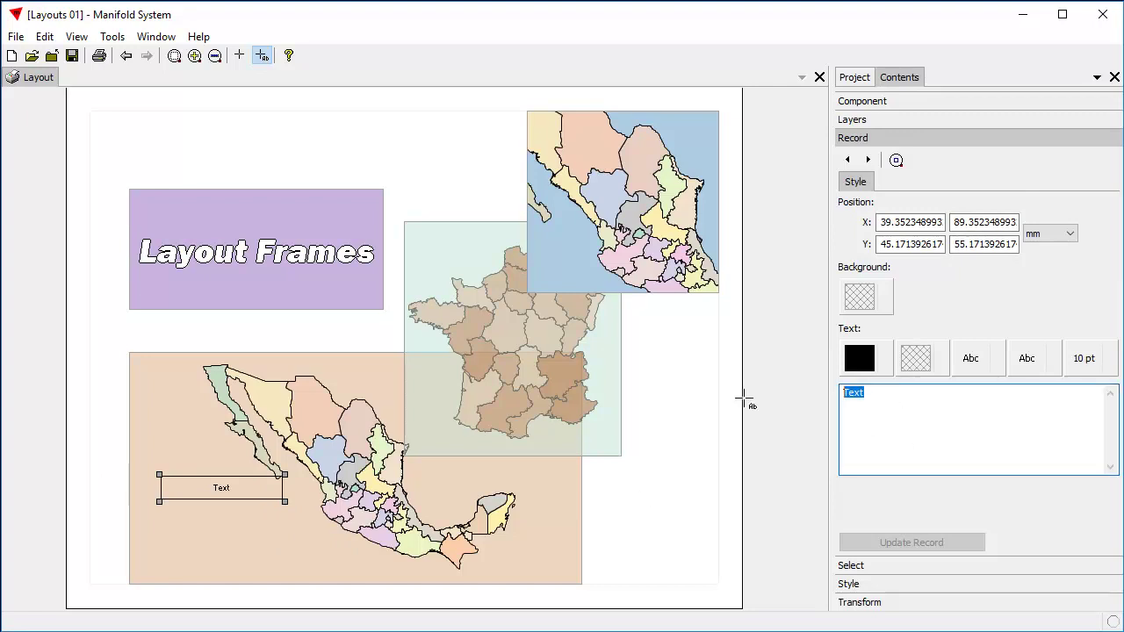
pyautogui.write('Mexico')
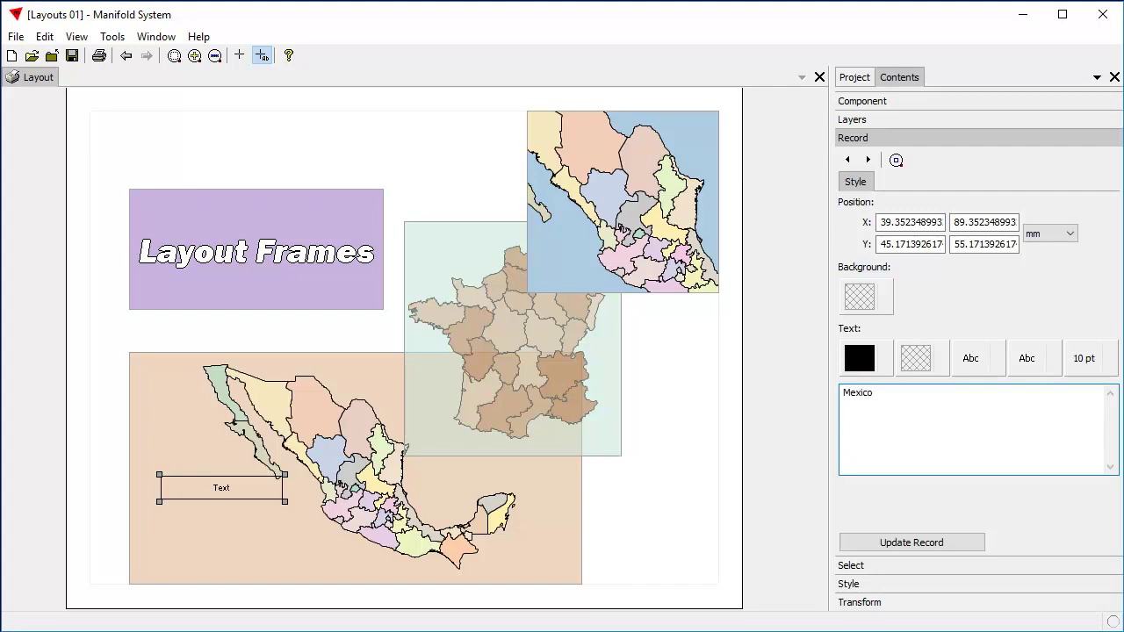
pyautogui.click(926, 545)
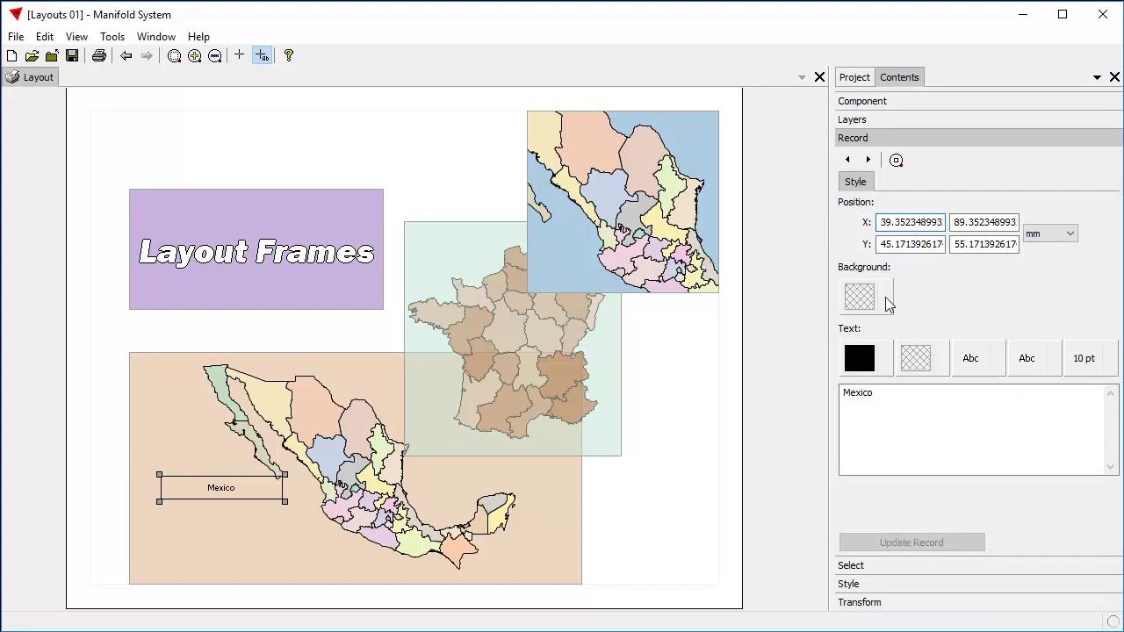
pyautogui.click(1094, 371)
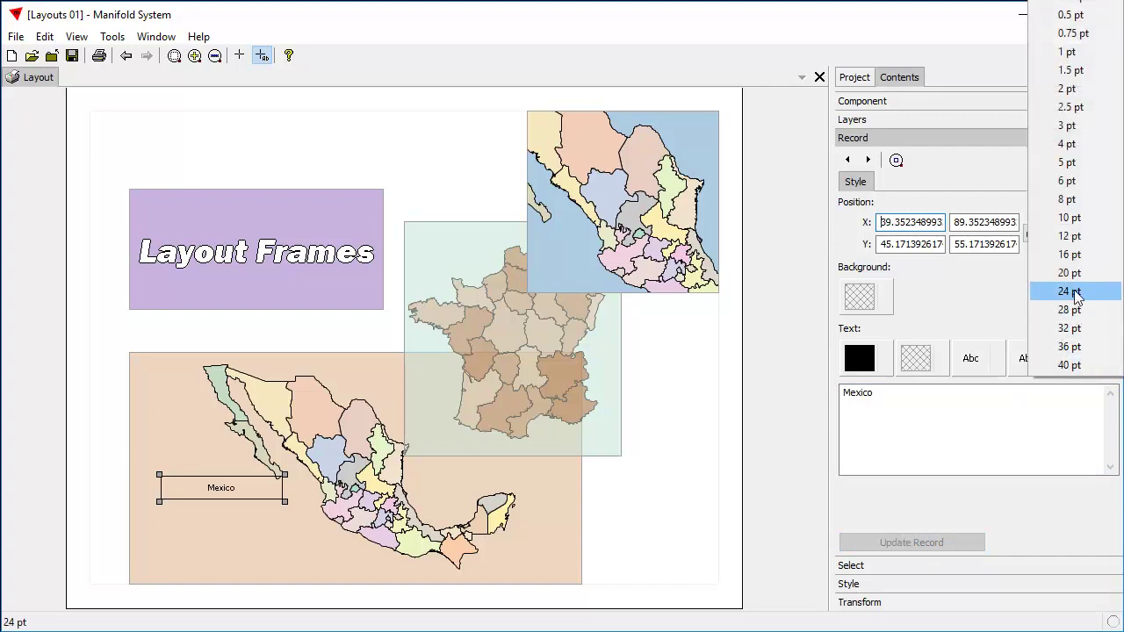
pyautogui.click(1073, 347)
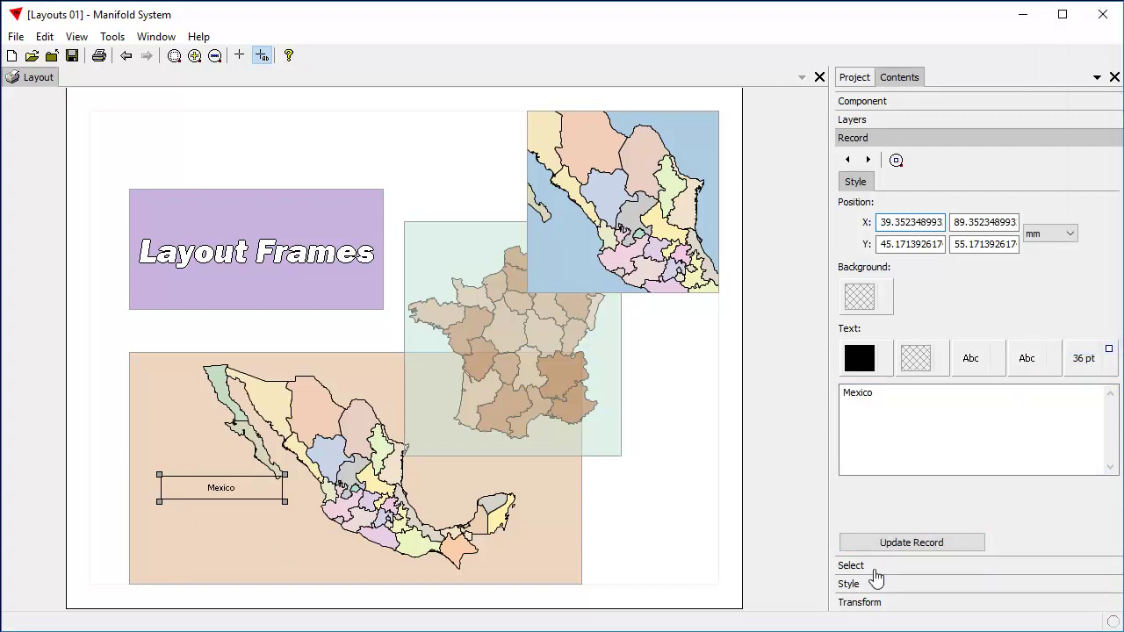
pyautogui.click(957, 544)
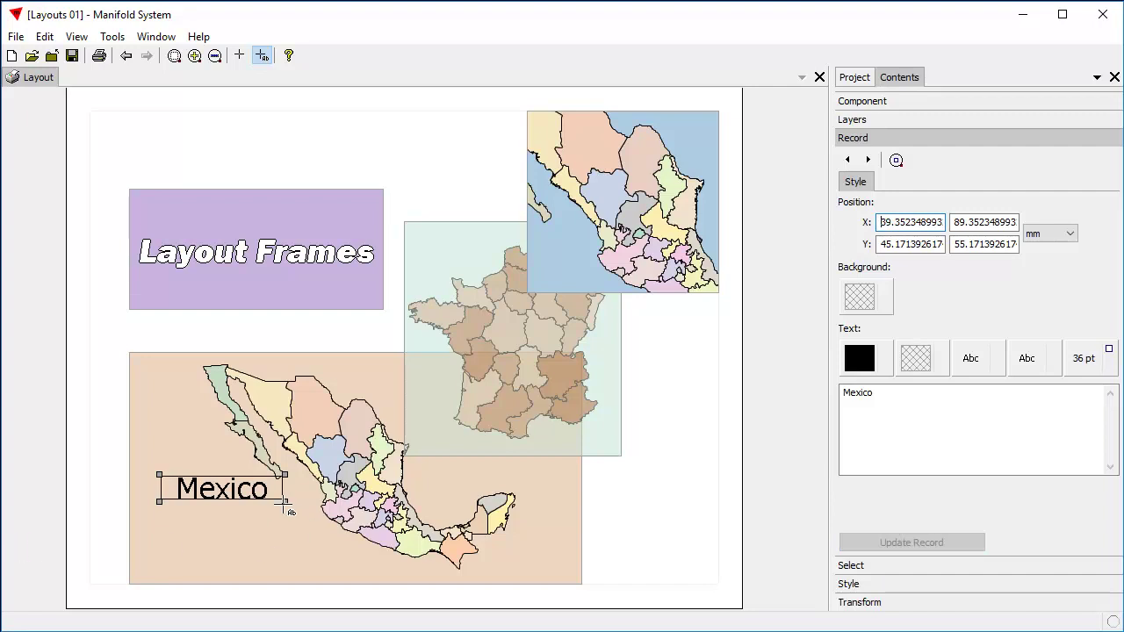
# - Enlarge the Mexico label frame up-right and move it into the map's lower-left corner
pyautogui.click(239, 55)
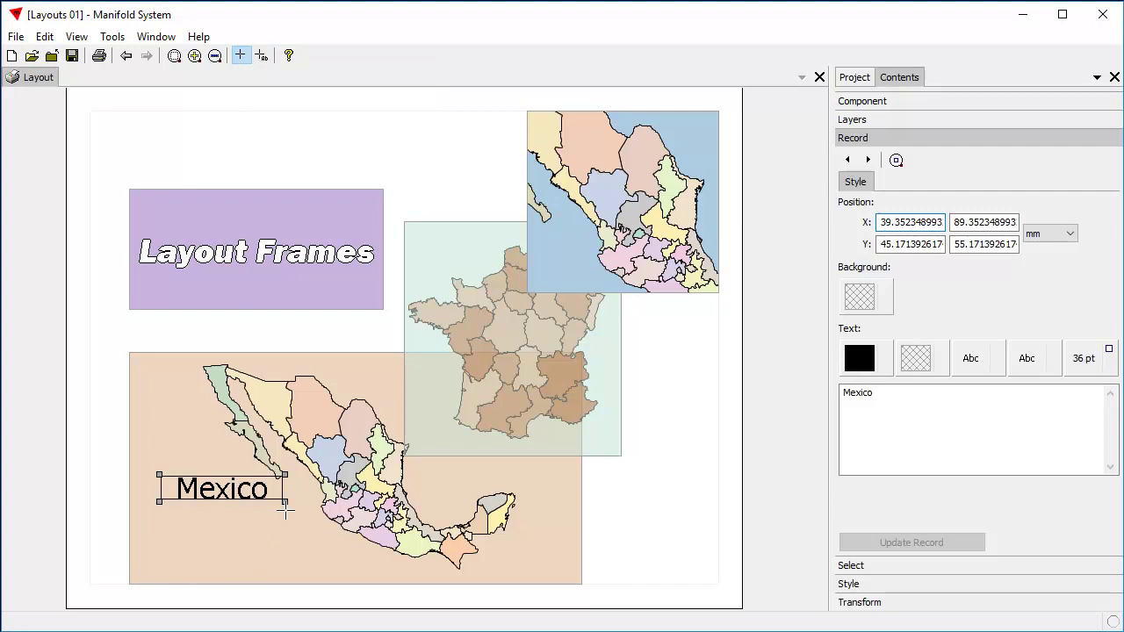
pyautogui.moveTo(284, 499); pyautogui.dragTo(330, 535)
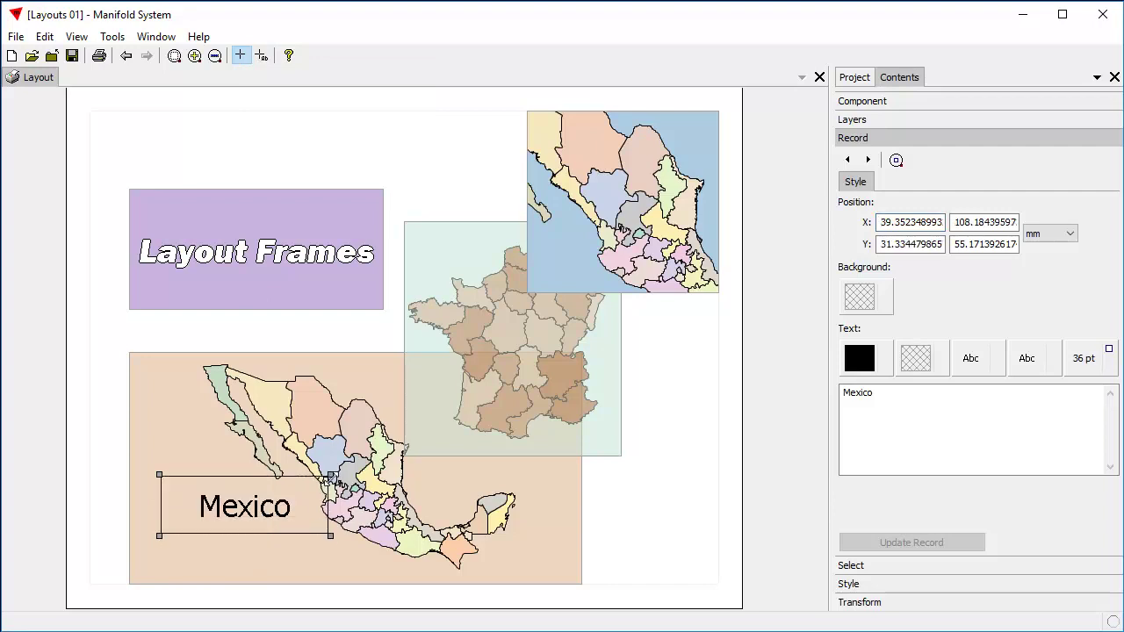
pyautogui.moveTo(330, 474); pyautogui.dragTo(360, 448)
pyautogui.moveTo(265, 491); pyautogui.dragTo(266, 540)
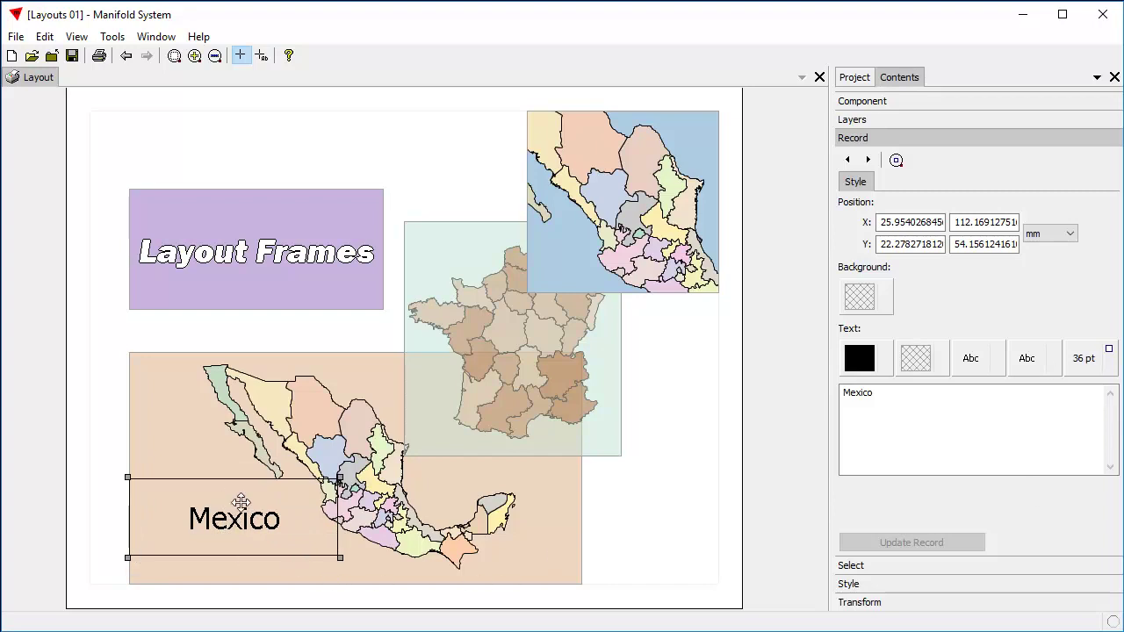
# - Set the Mexico label in Times New Roman, then bring up the custom Font dialog
pyautogui.click(1028, 359)
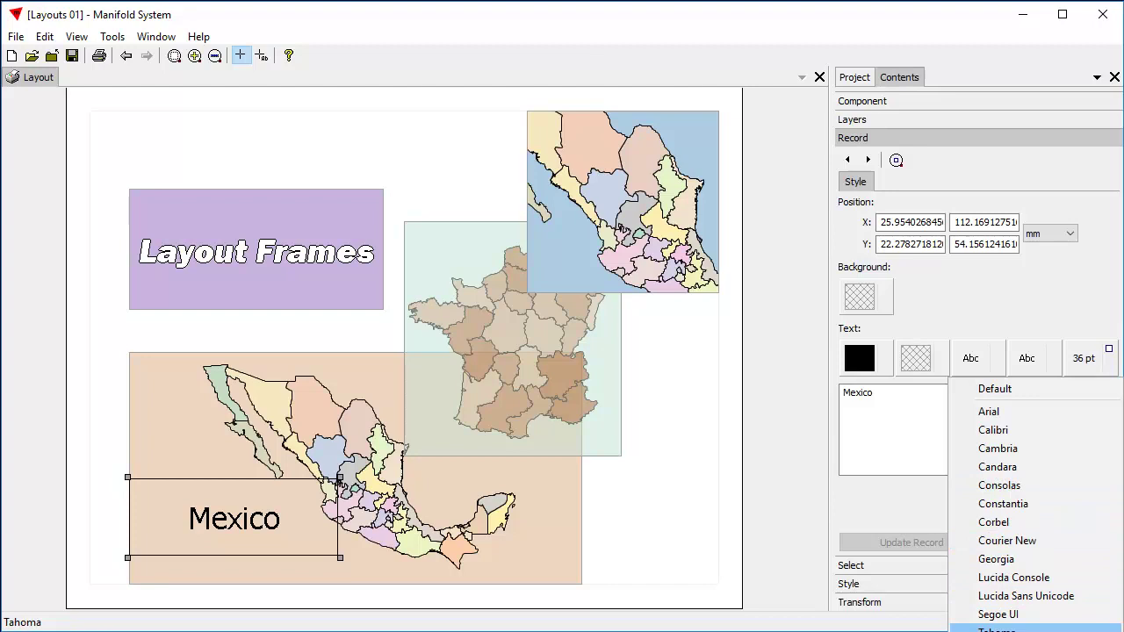
pyautogui.press('Return')
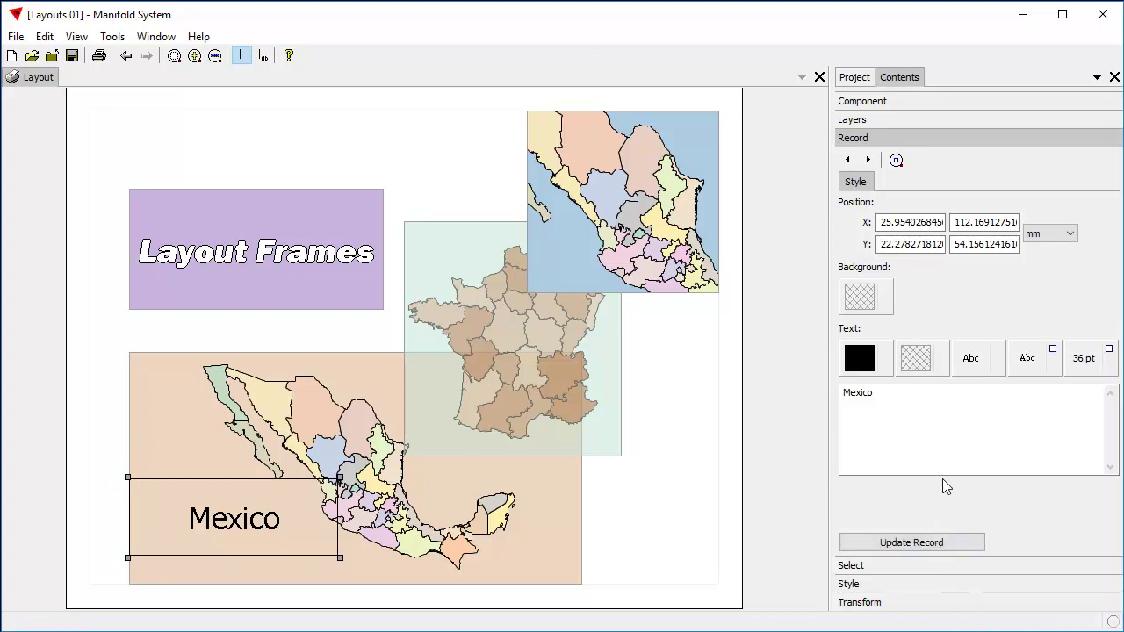
pyautogui.click(926, 392)
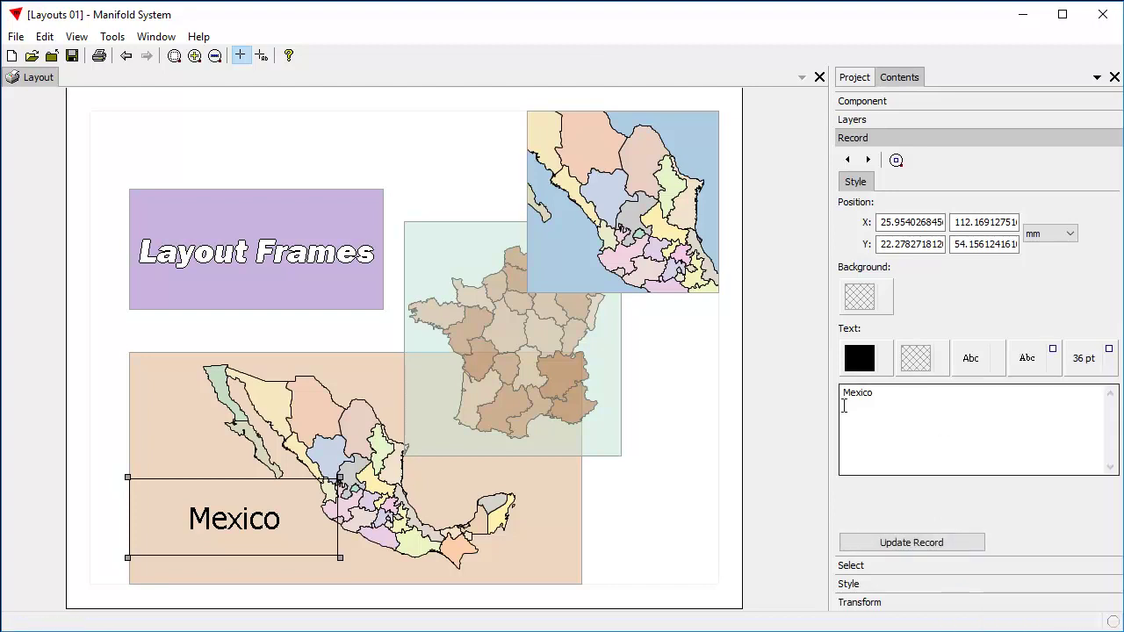
pyautogui.click(918, 538)
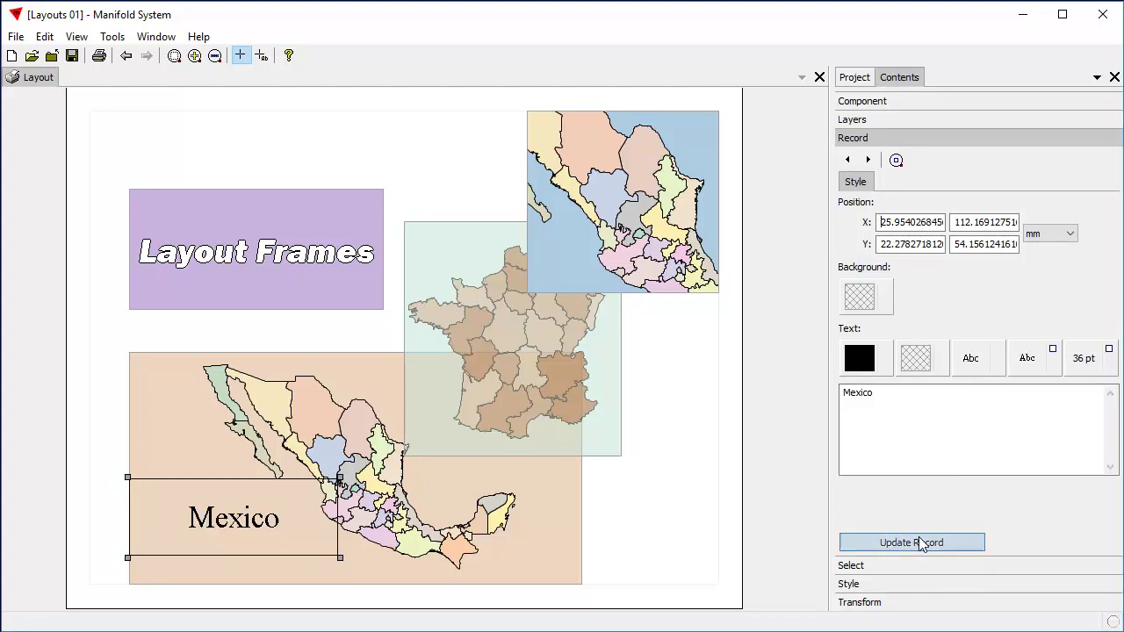
pyautogui.click(1042, 361)
pyautogui.click(1010, 625)
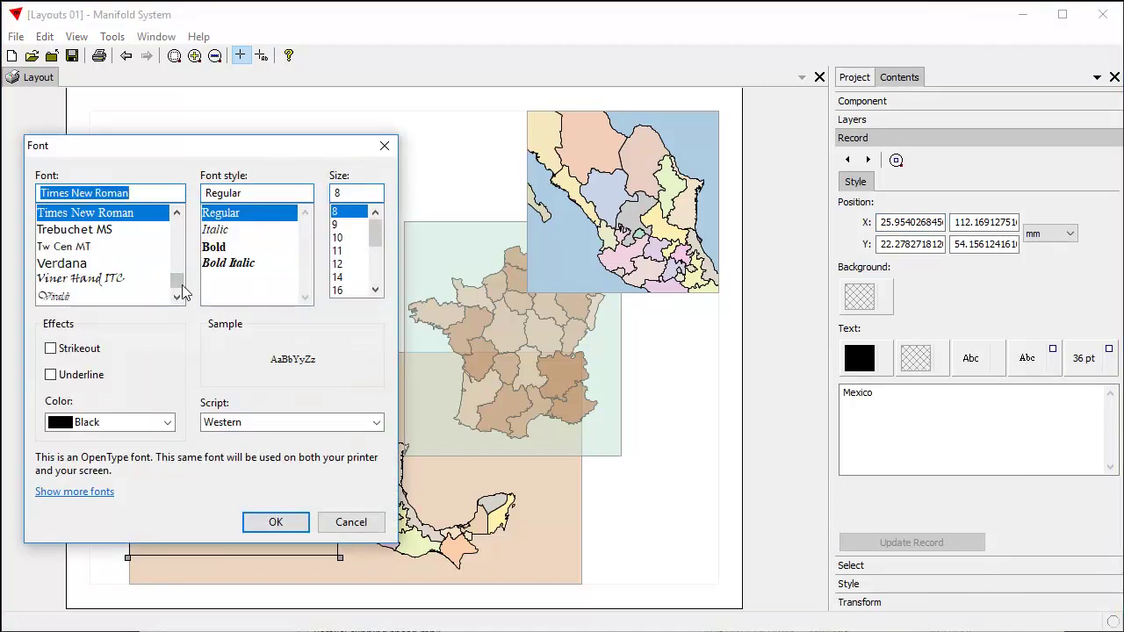
# - Apply bold Stencil to the Mexico label so it renders as MEXICO
pyautogui.scroll(4, 169, 280)
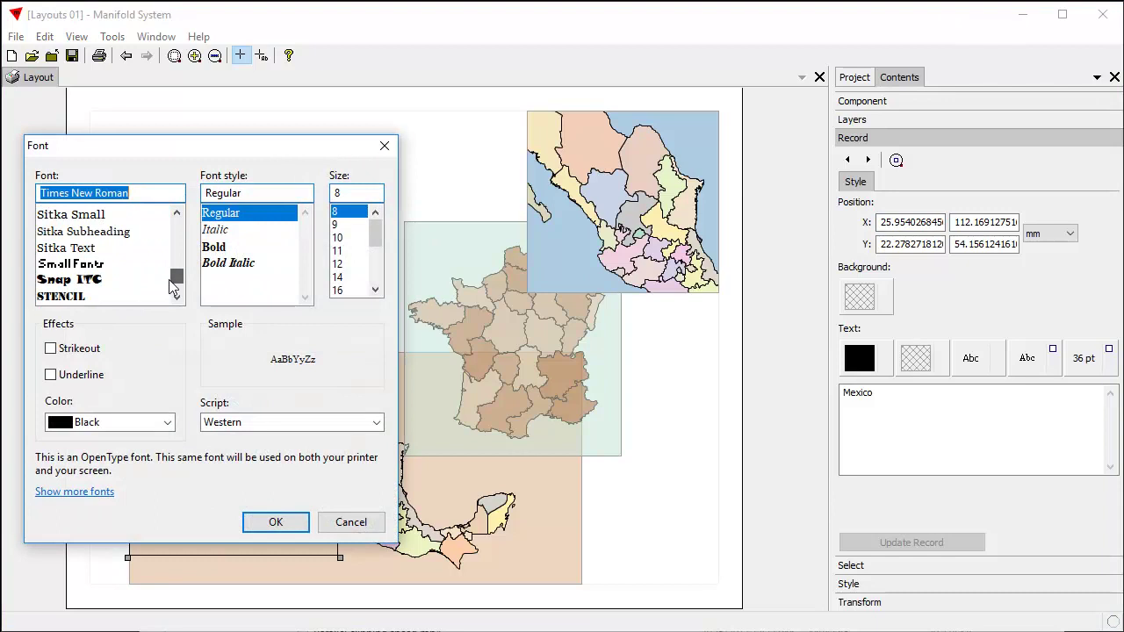
pyautogui.click(105, 296)
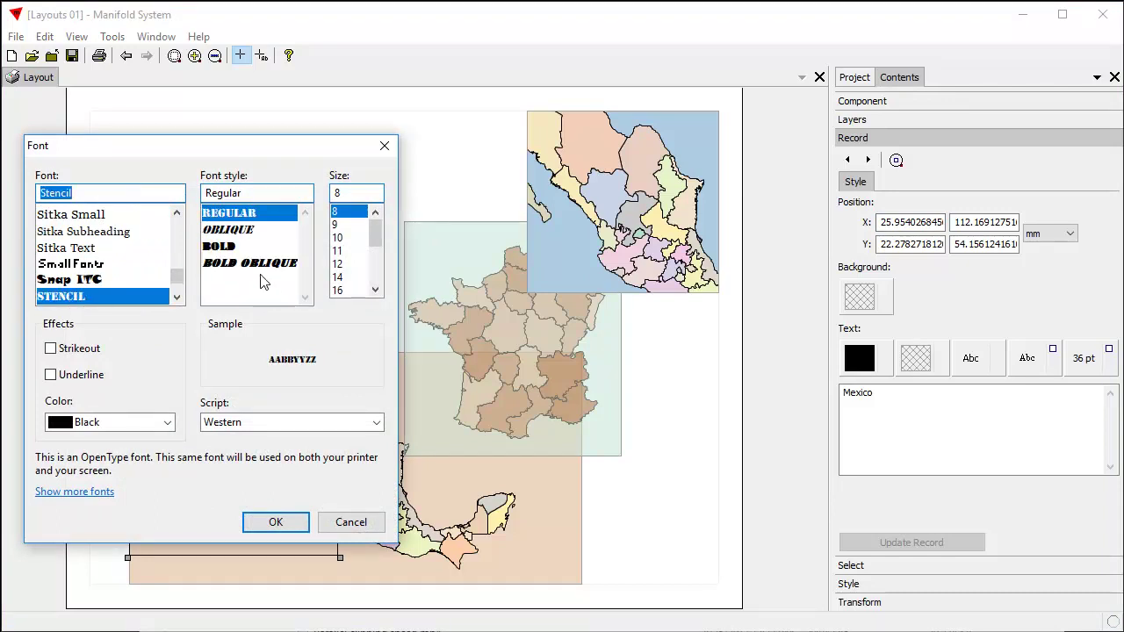
pyautogui.click(227, 247)
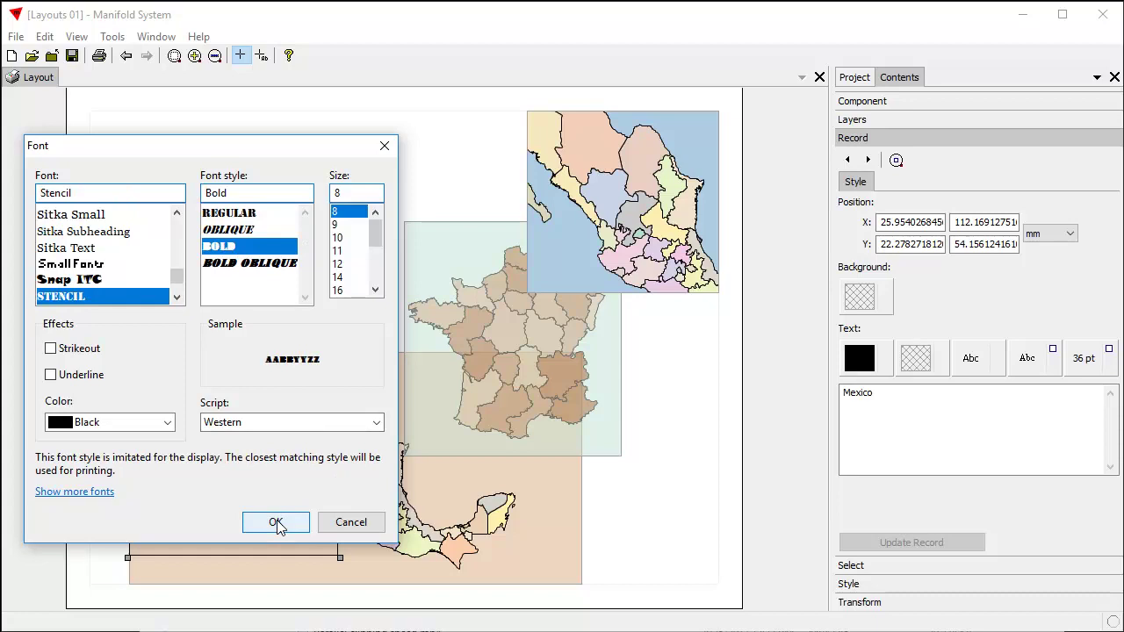
pyautogui.click(276, 523)
pyautogui.click(936, 541)
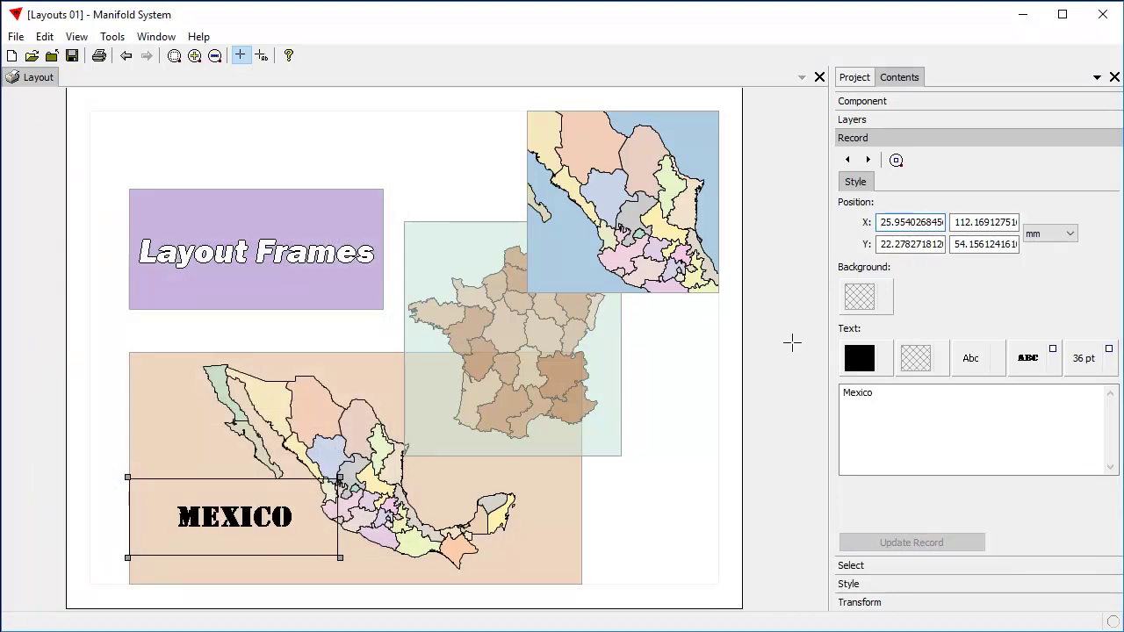
# - Set the MEXICO label's text size to 40 pt
pyautogui.click(1097, 367)
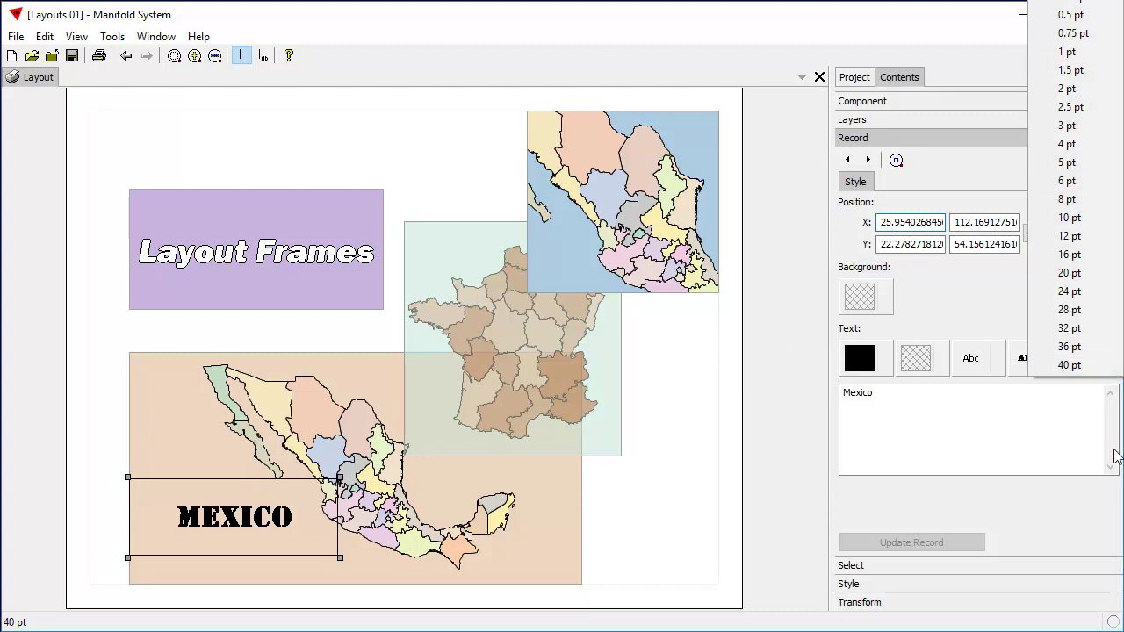
pyautogui.click(1076, 365)
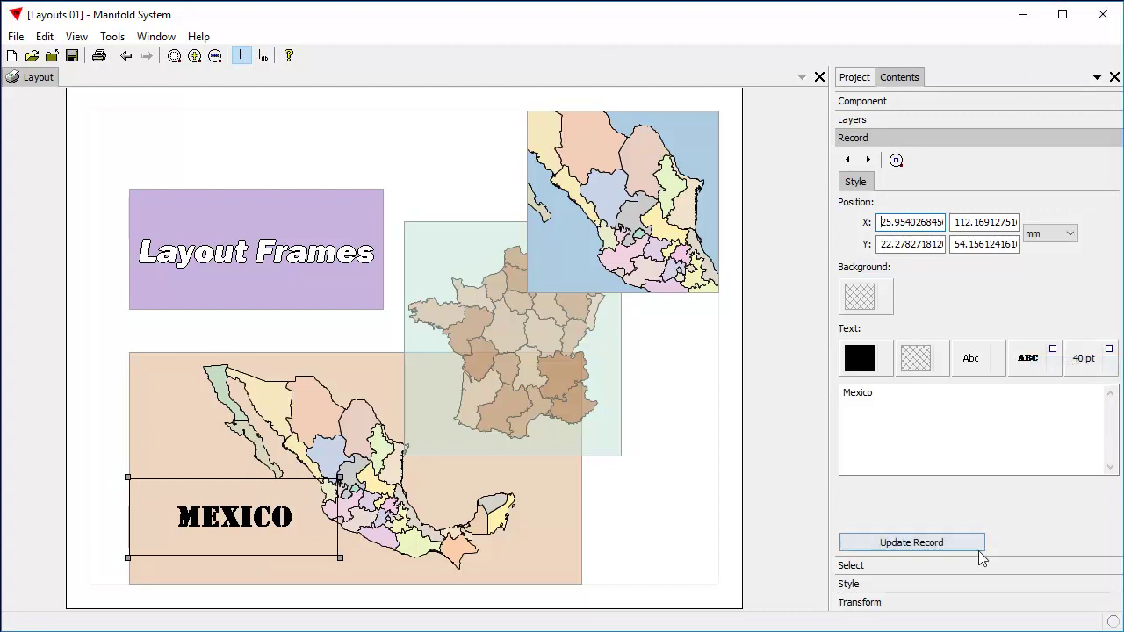
pyautogui.click(940, 544)
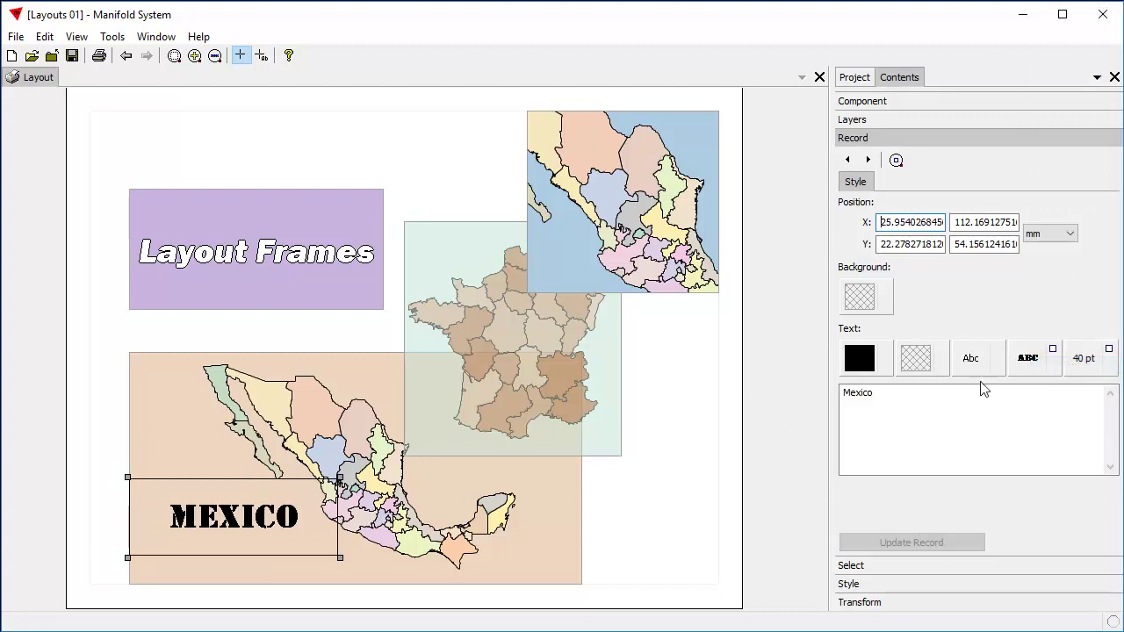
# - Give the MEXICO label a white text background with the boxed text style
pyautogui.click(919, 361)
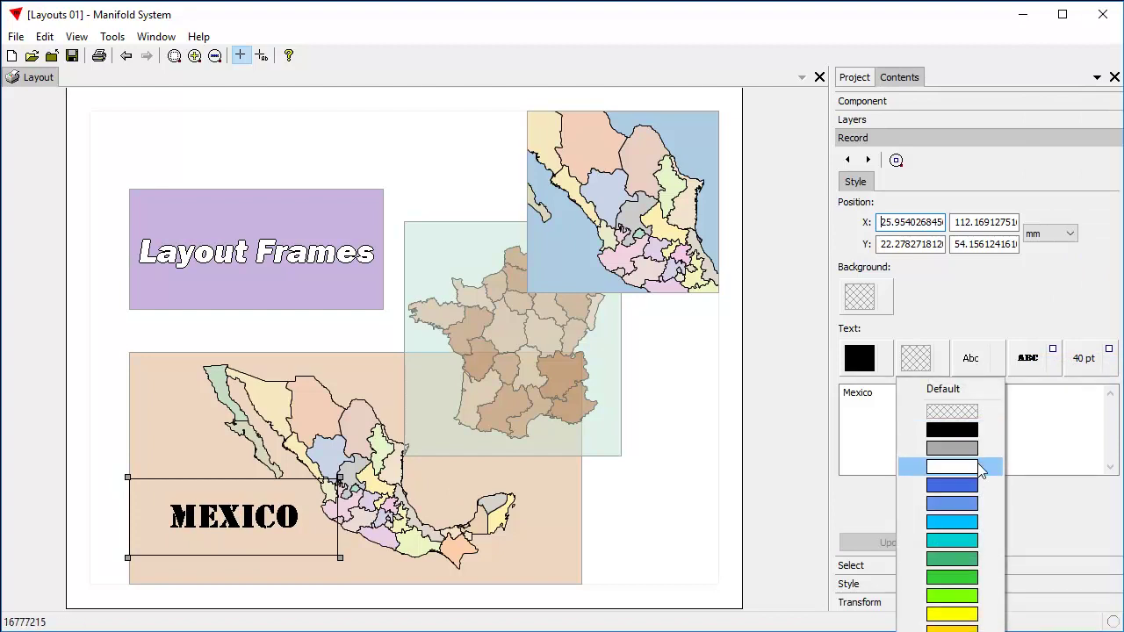
pyautogui.click(952, 448)
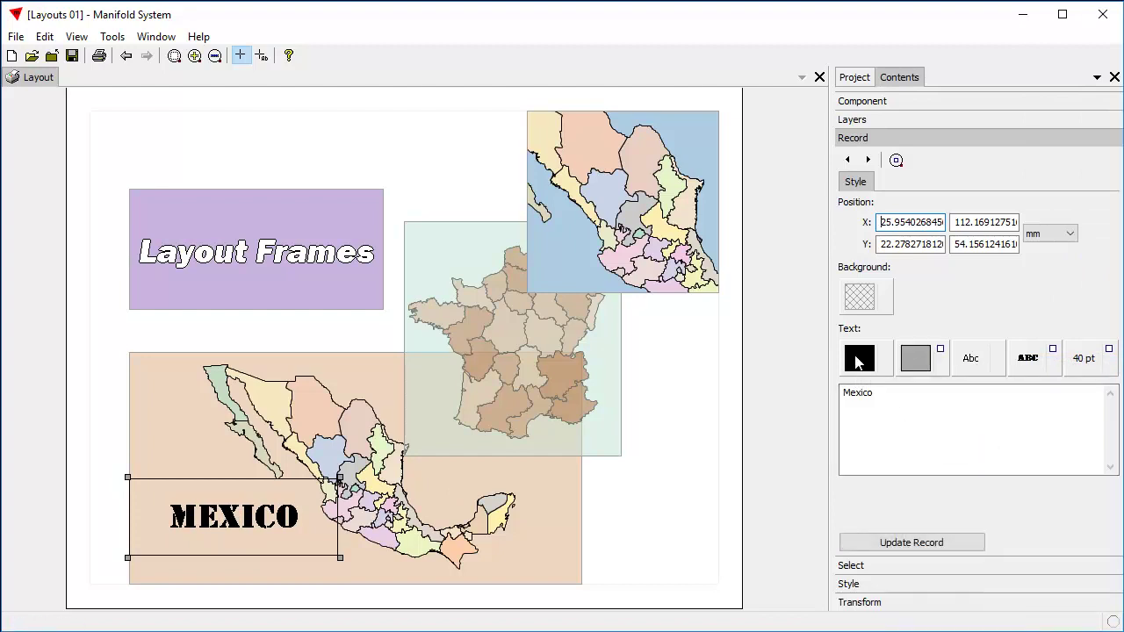
pyautogui.click(915, 358)
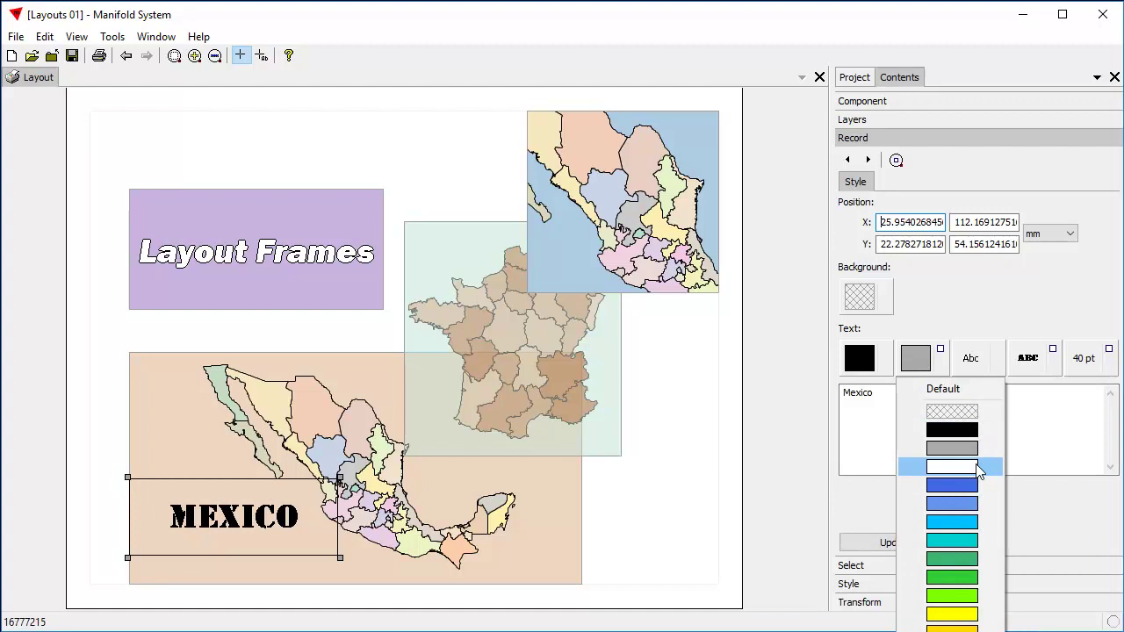
pyautogui.click(978, 466)
pyautogui.click(973, 364)
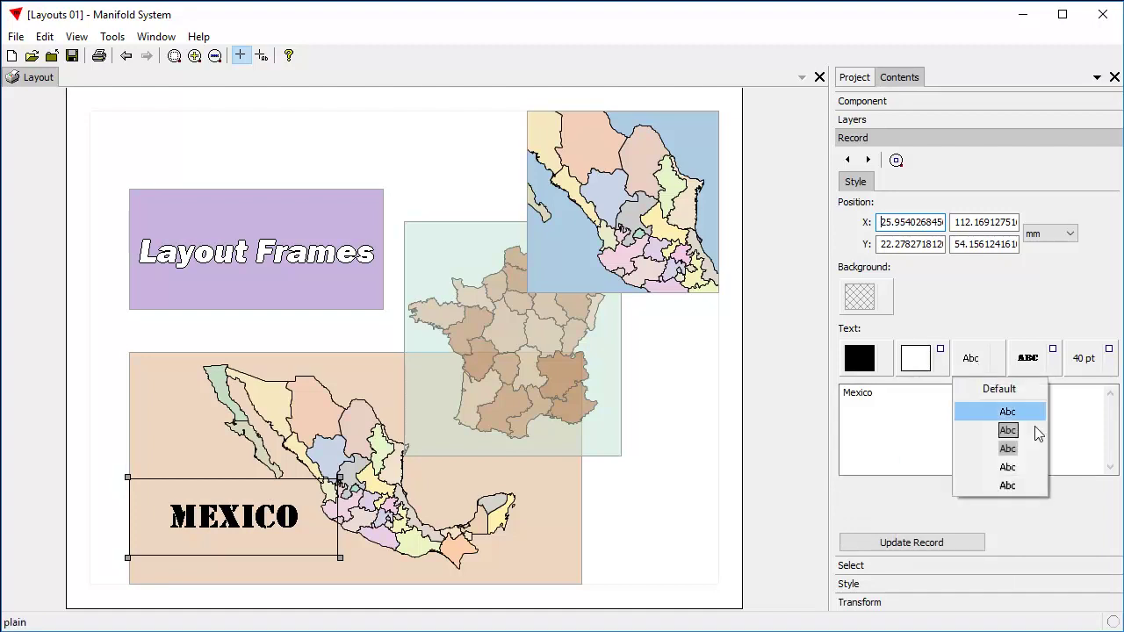
pyautogui.click(1030, 448)
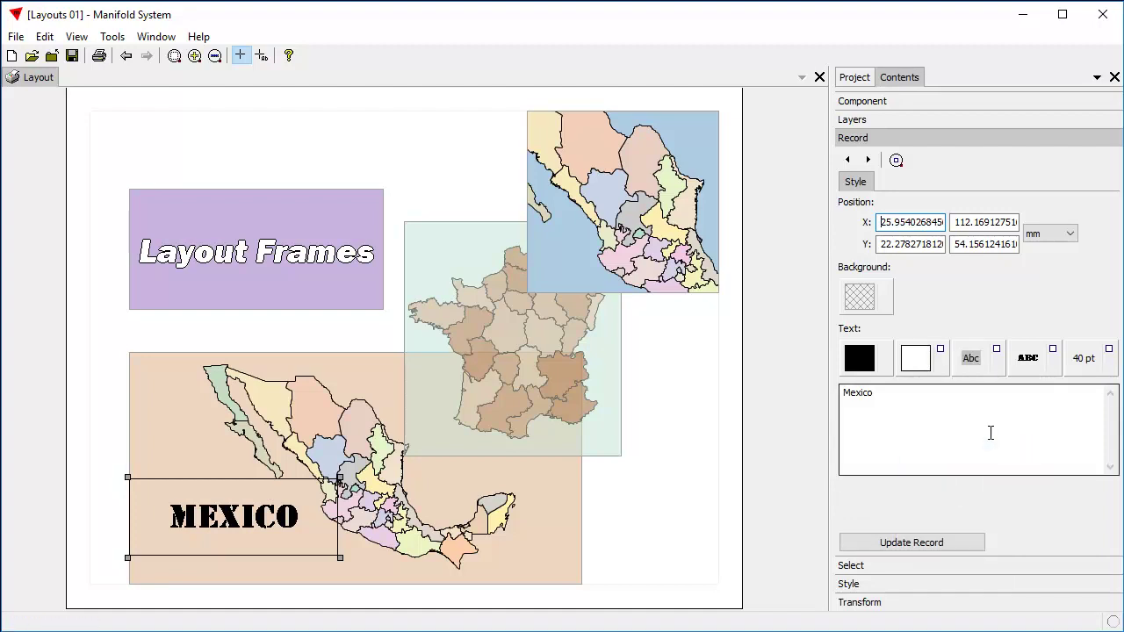
pyautogui.click(933, 542)
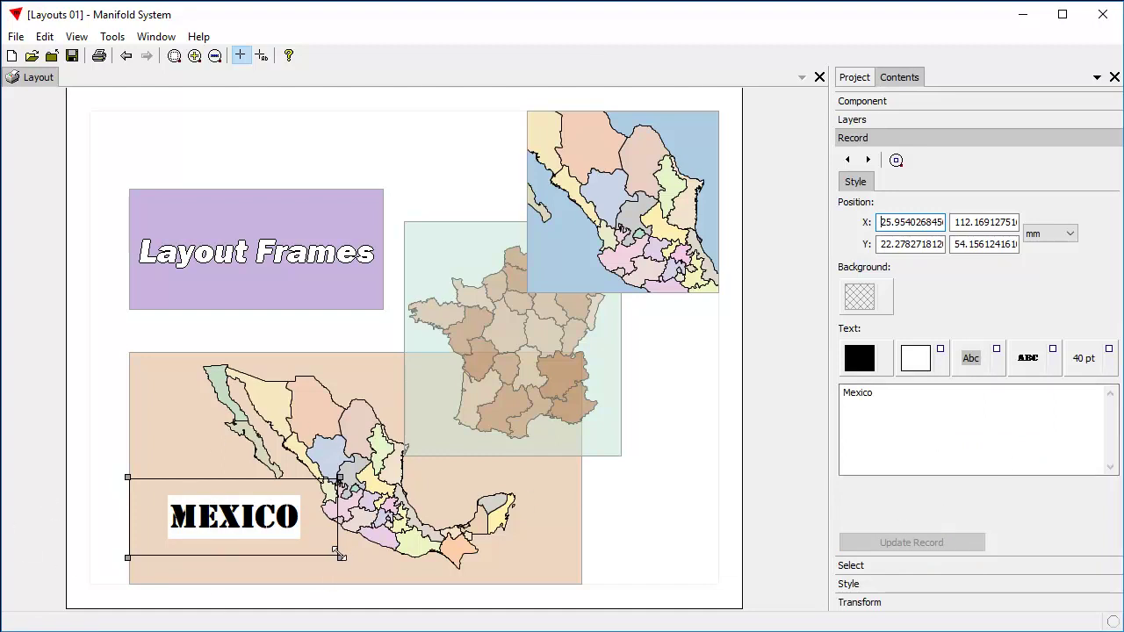
# - Shrink the MEXICO label frame to fit, apply a green background, then deselect it
pyautogui.moveTo(341, 558); pyautogui.dragTo(307, 548)
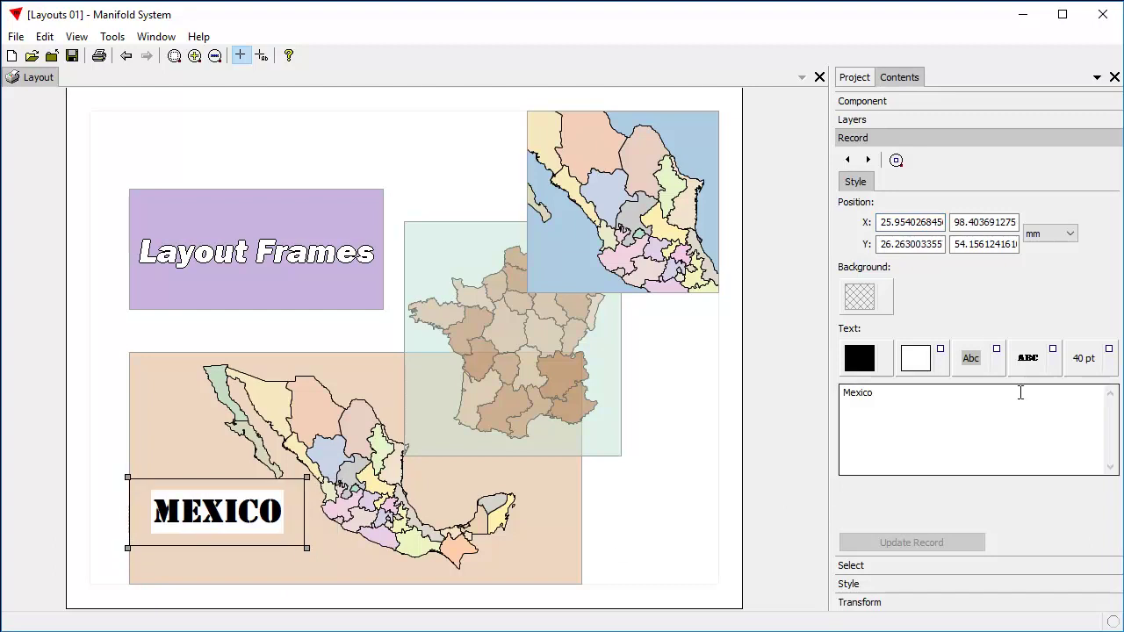
pyautogui.click(857, 300)
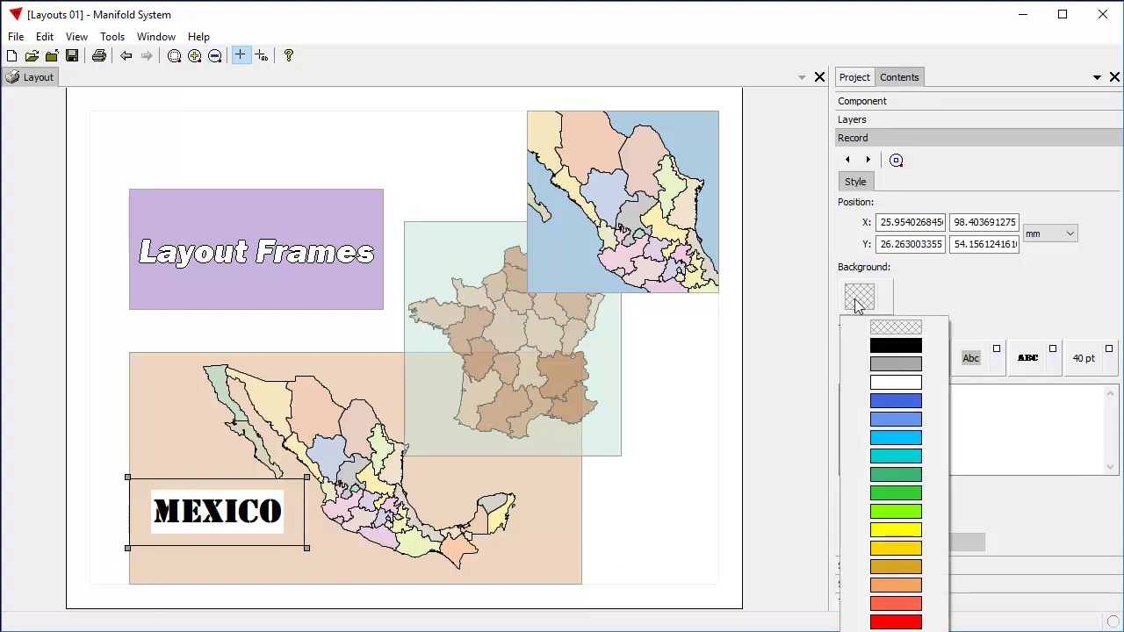
pyautogui.click(903, 474)
pyautogui.click(886, 542)
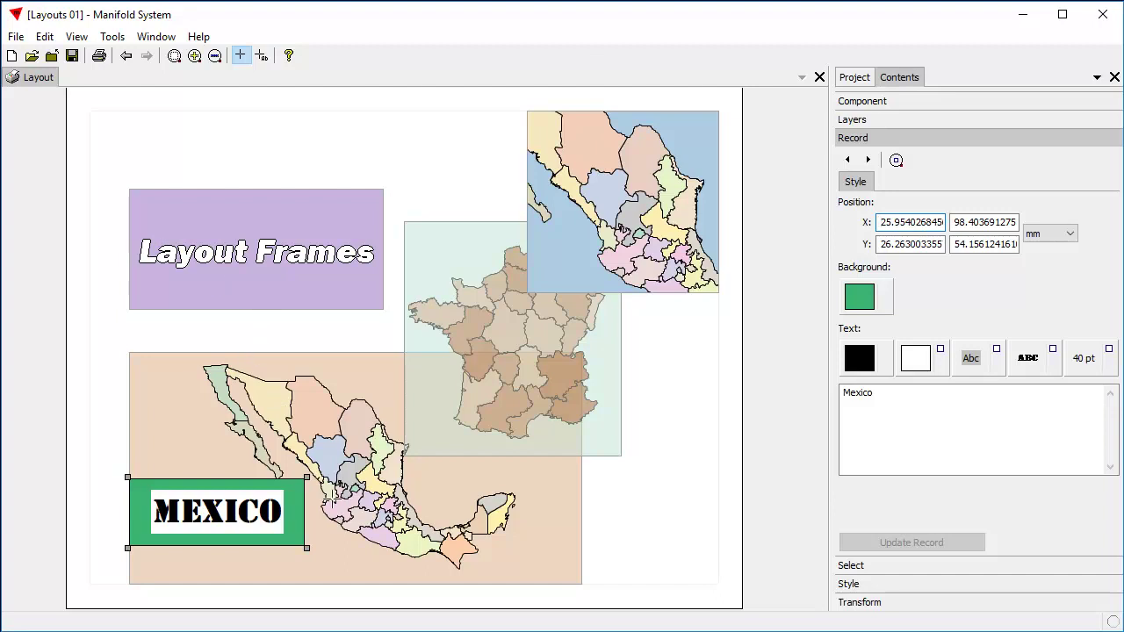
pyautogui.click(672, 494)
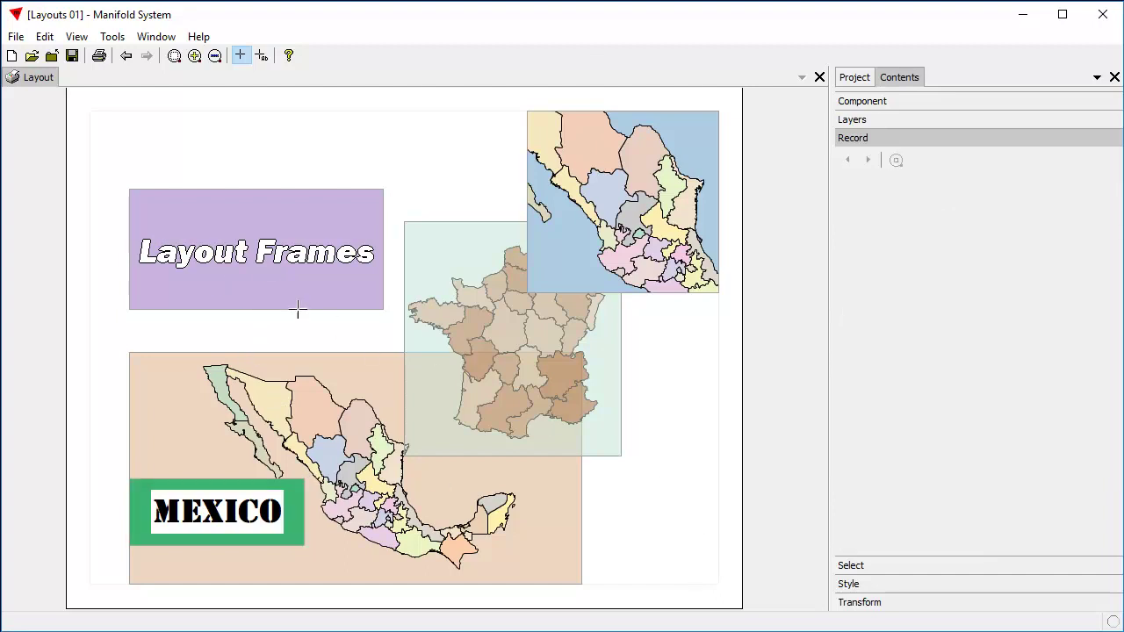
pyautogui.click(262, 256)
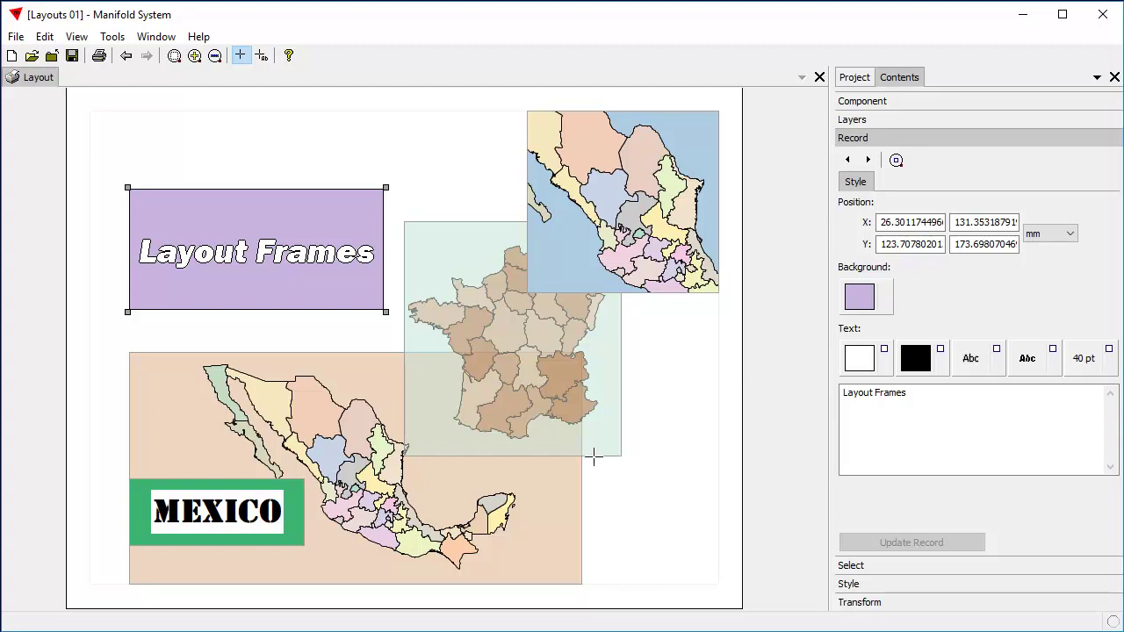
pyautogui.click(569, 431)
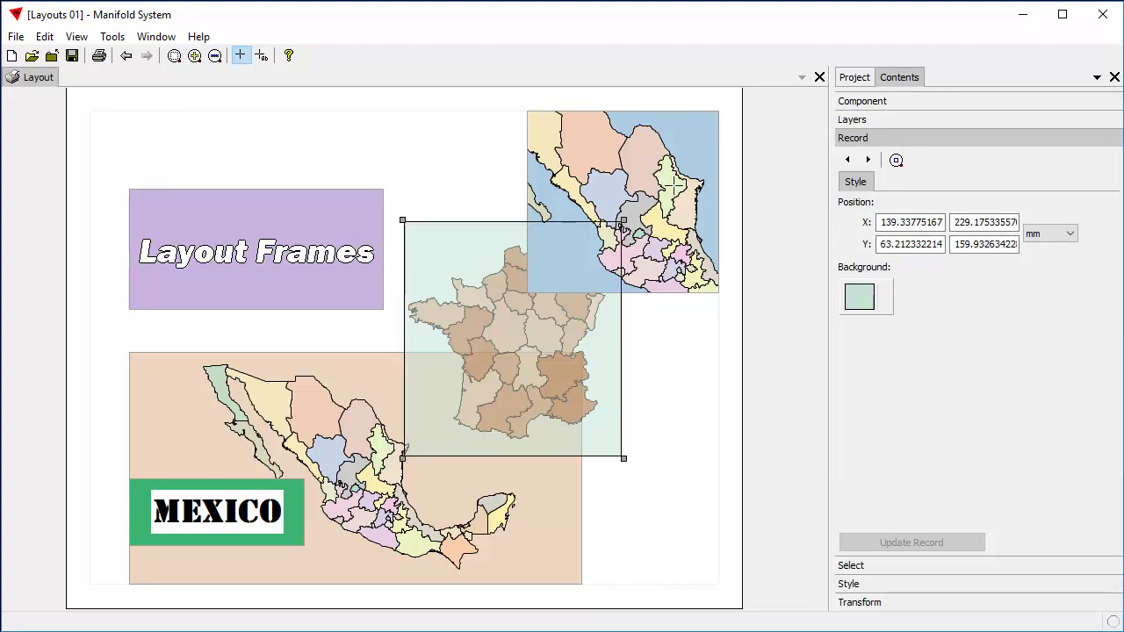
pyautogui.click(673, 176)
pyautogui.click(443, 505)
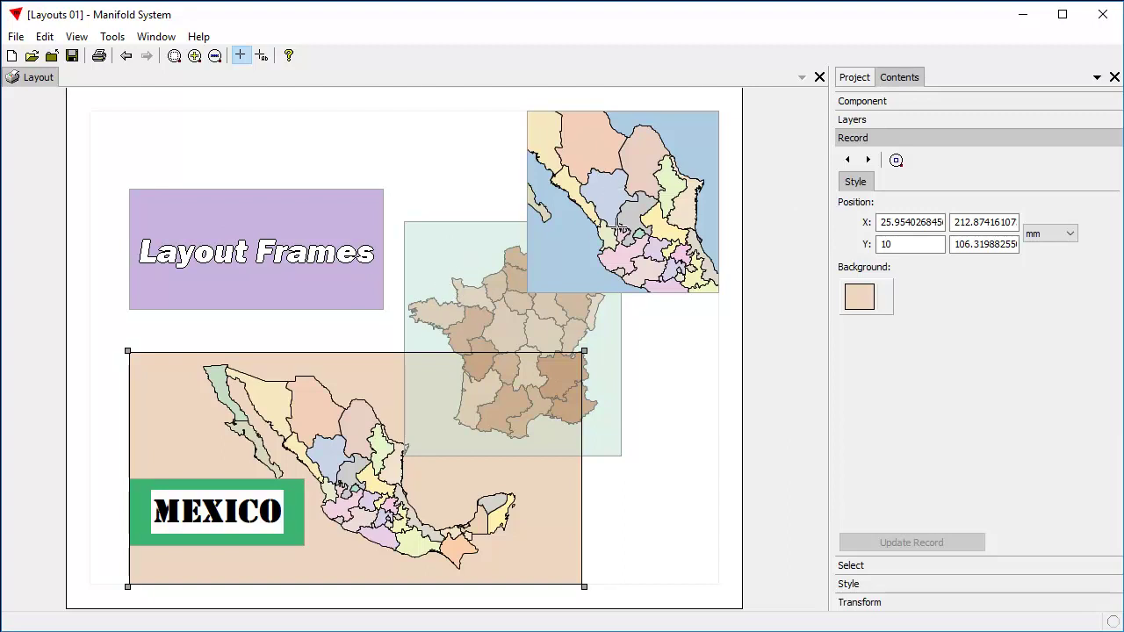
# - Delete the top Mexico text layer from the Layers pane list
pyautogui.click(859, 122)
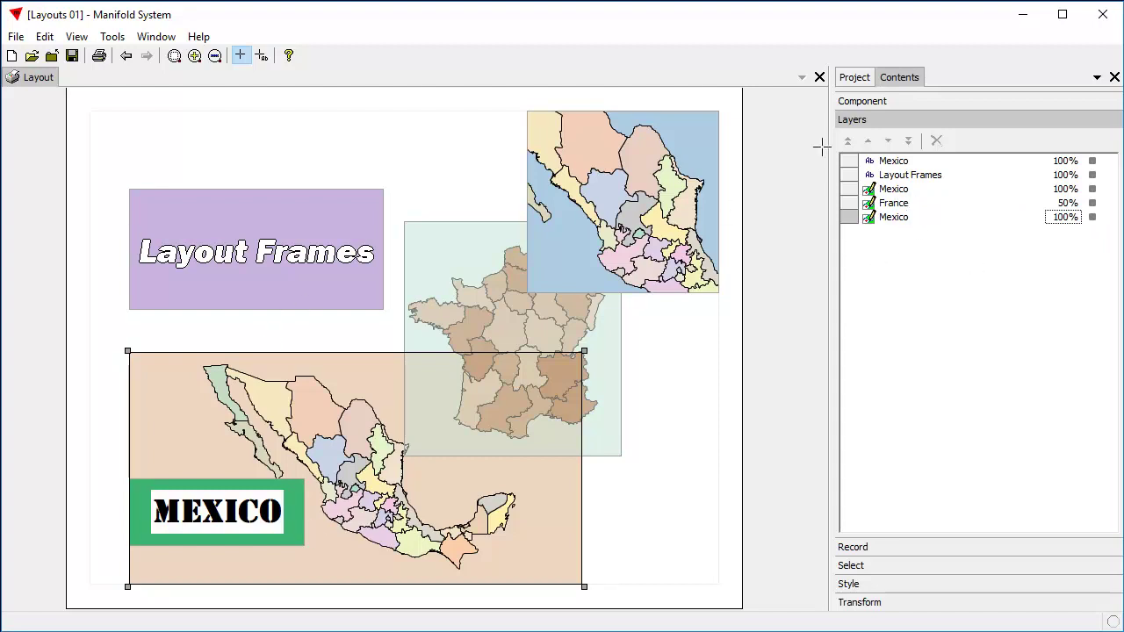
pyautogui.click(848, 163)
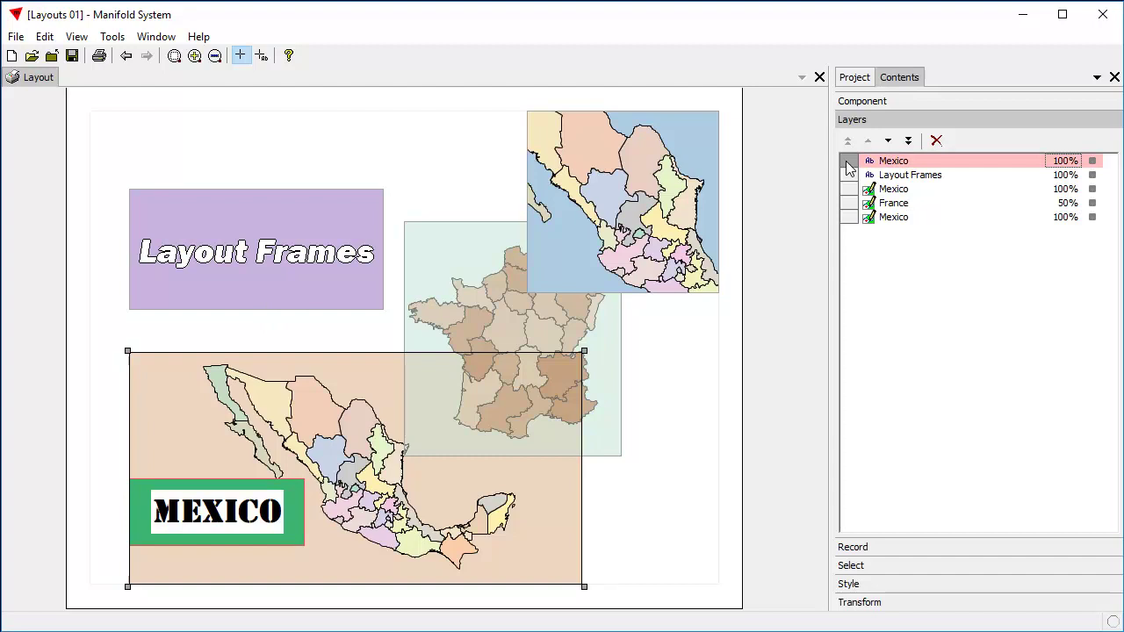
pyautogui.click(936, 141)
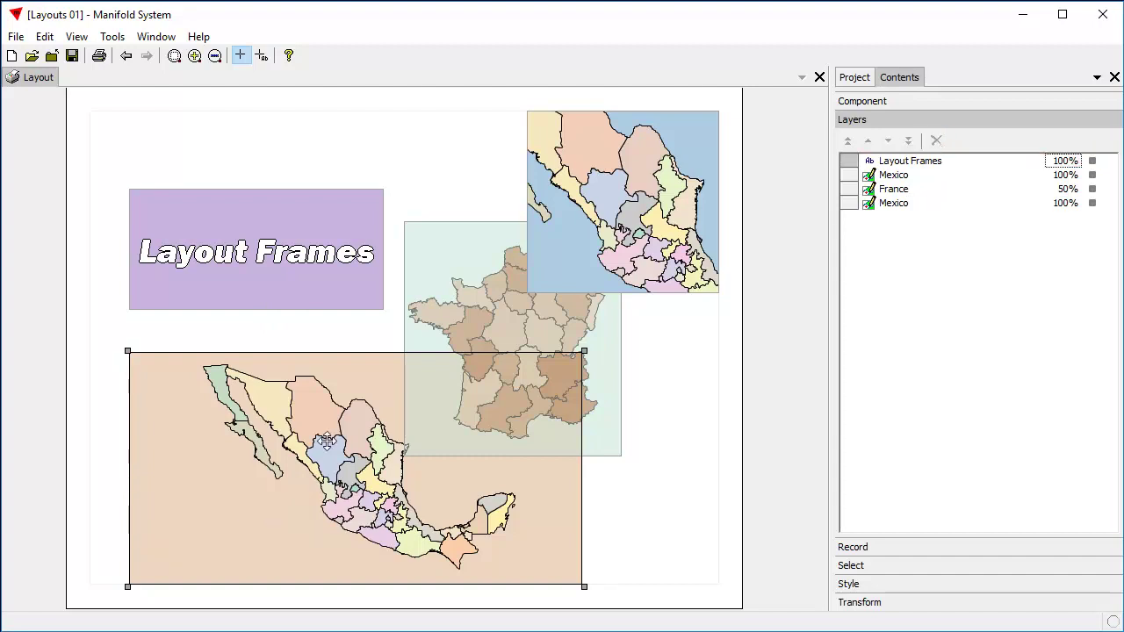